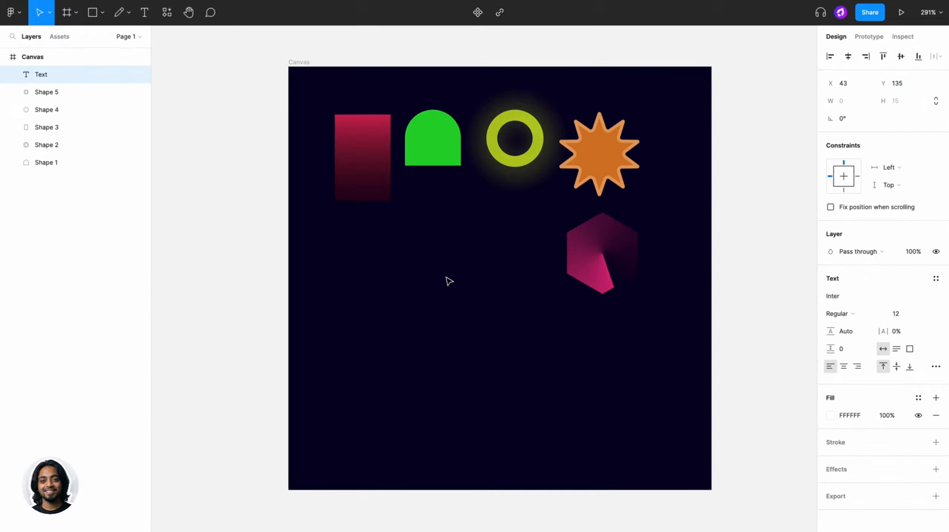
- Enter the text "This is our first heading" on the canvas and move it down to about X 38, Y 160
type("Thi")
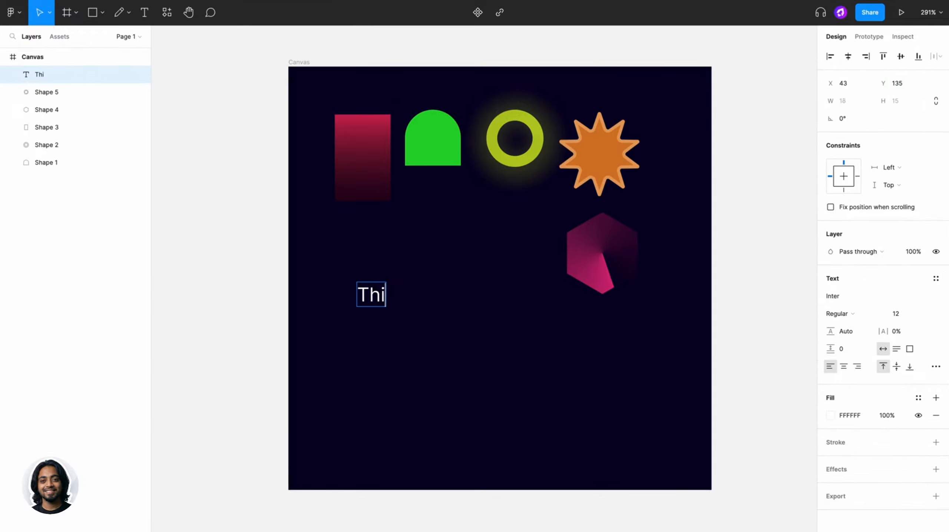
type("s is our fir")
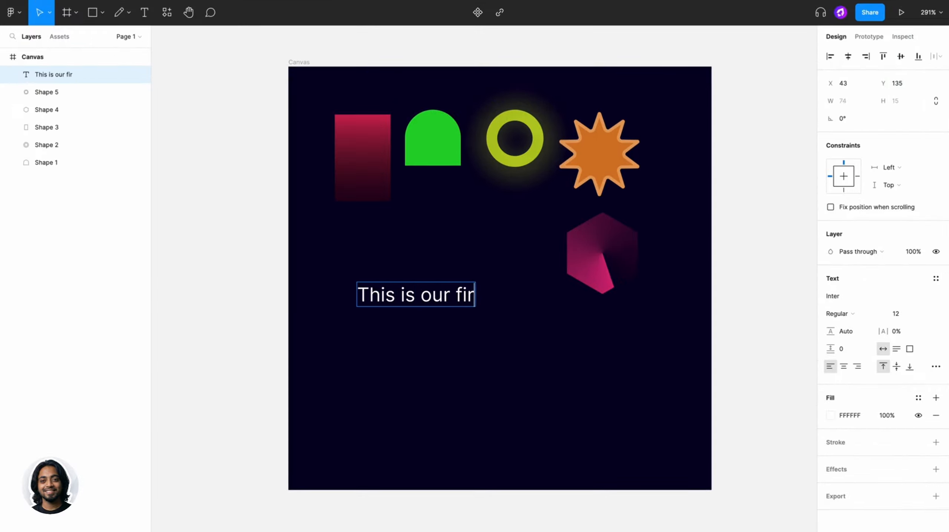
type("st heading")
key("Escape")
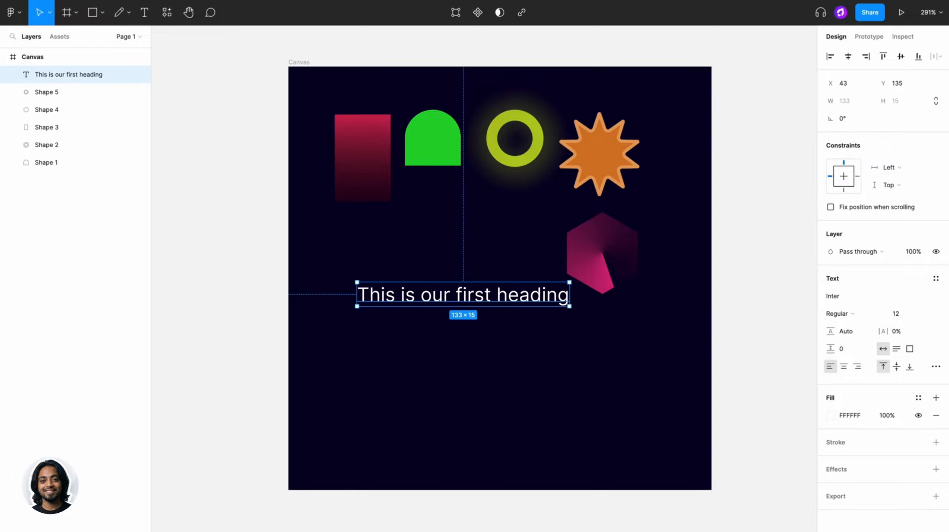
left_click_drag(449, 294, 441, 334)
mouse_move(562, 338)
left_mouse_down()
mouse_move(474, 344)
mouse_move(587, 331)
mouse_move(563, 332)
left_mouse_up()
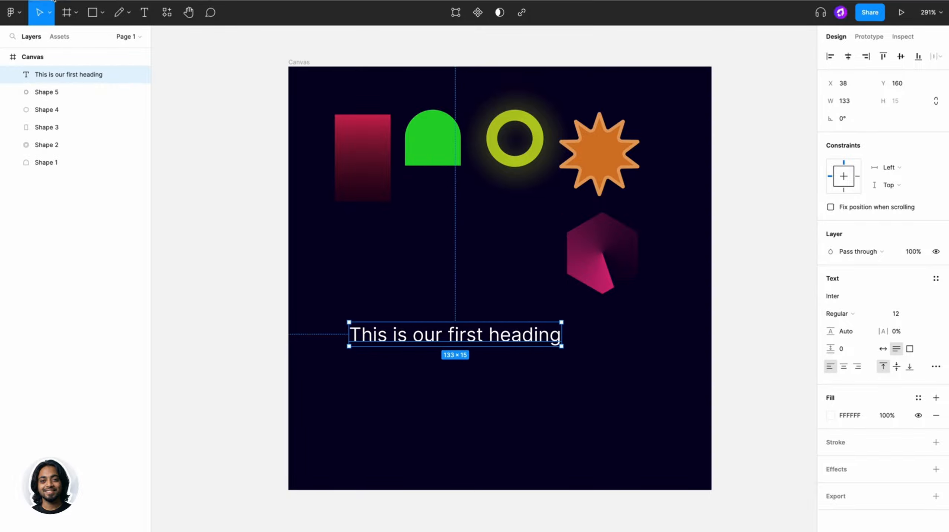
- Shrink the heading proportionally with the Scale tool to about 89 wide, and leave scaling mode
left_click(50, 14)
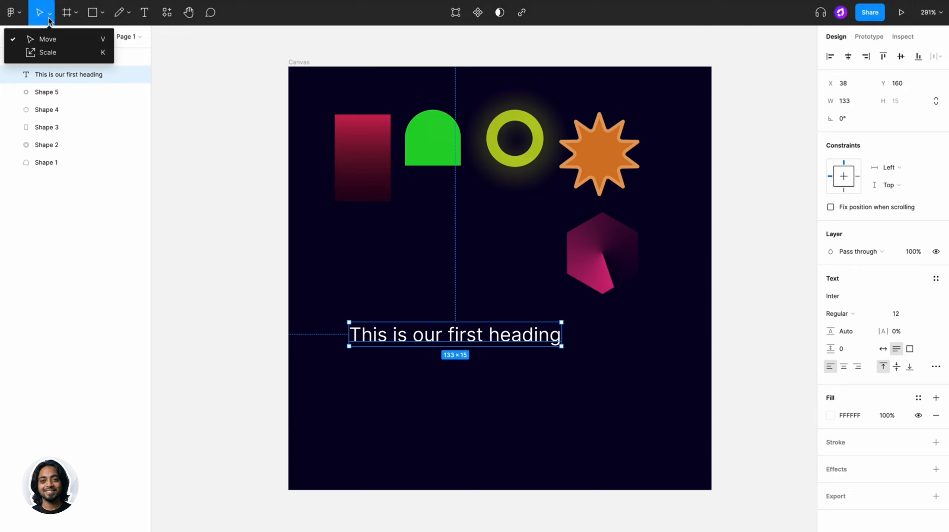
left_click(48, 53)
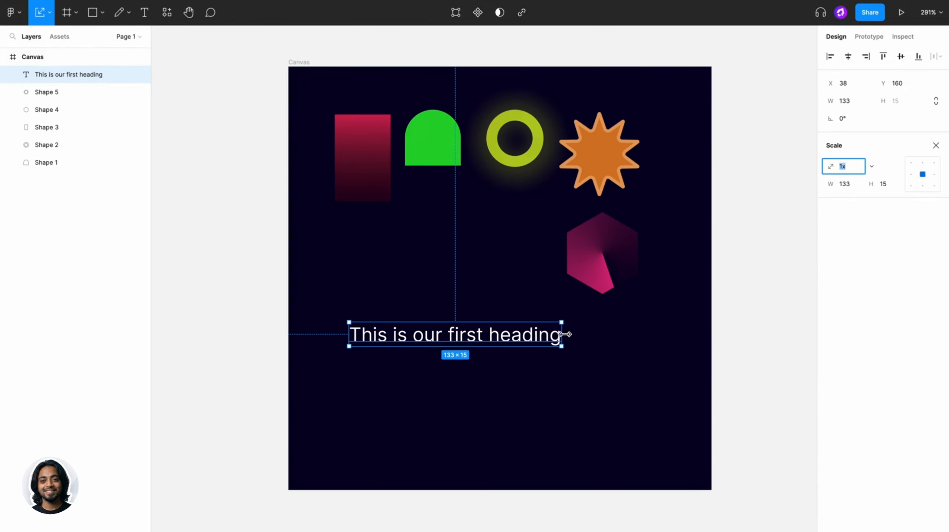
left_click_drag(565, 334, 491, 334)
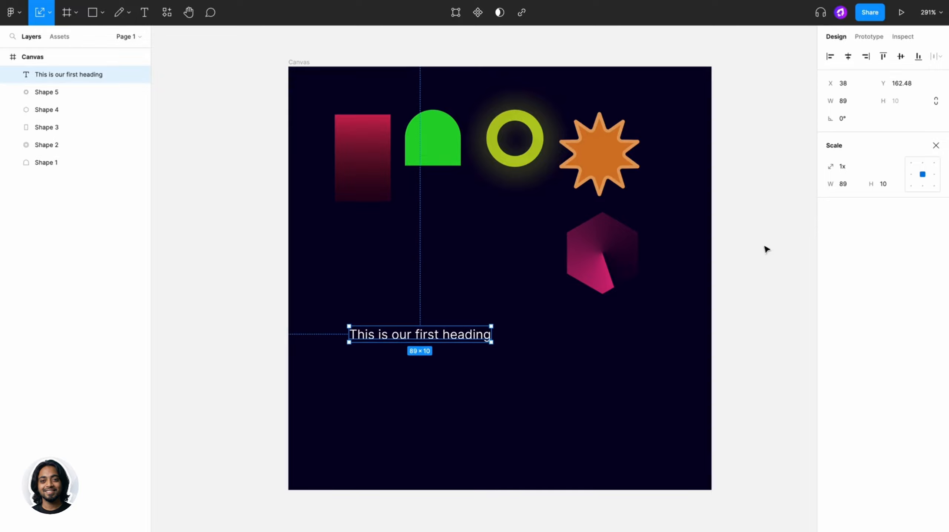
left_click(936, 146)
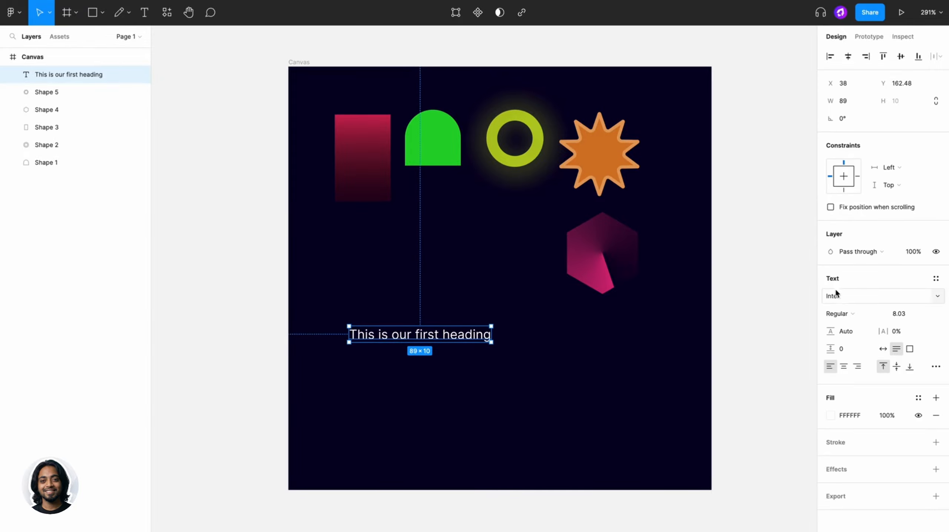
- Change the heading's font to Poppins and set its resizing to auto width
left_click(932, 297)
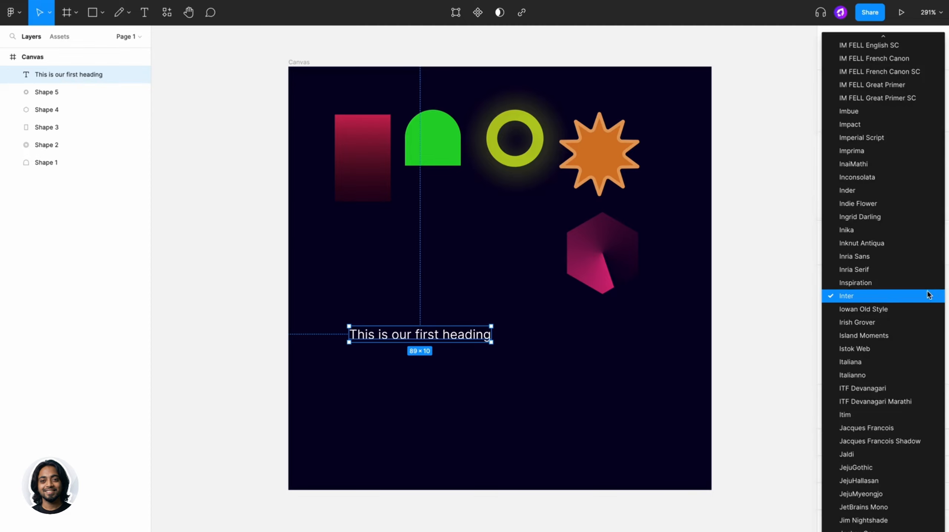
scroll(881, 418, "down", 10)
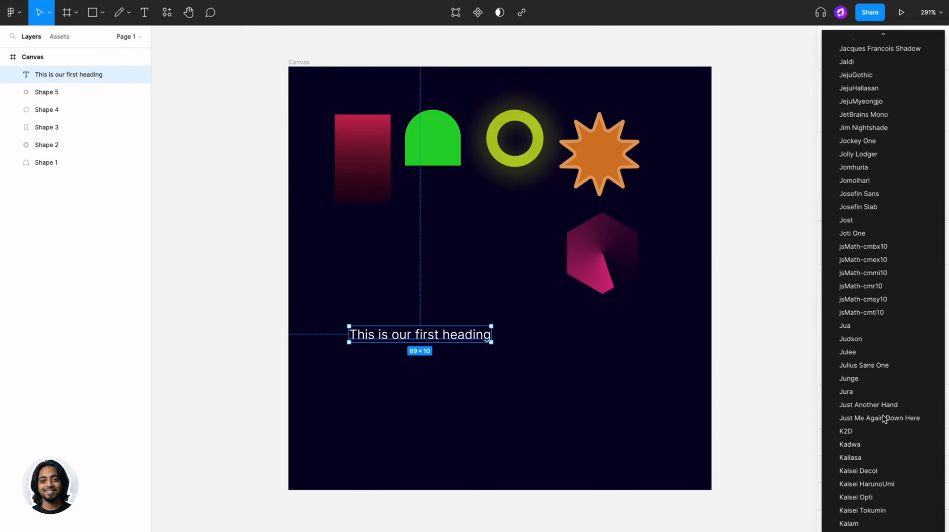
scroll(884, 419, "down", 2)
scroll(884, 419, "up", 12)
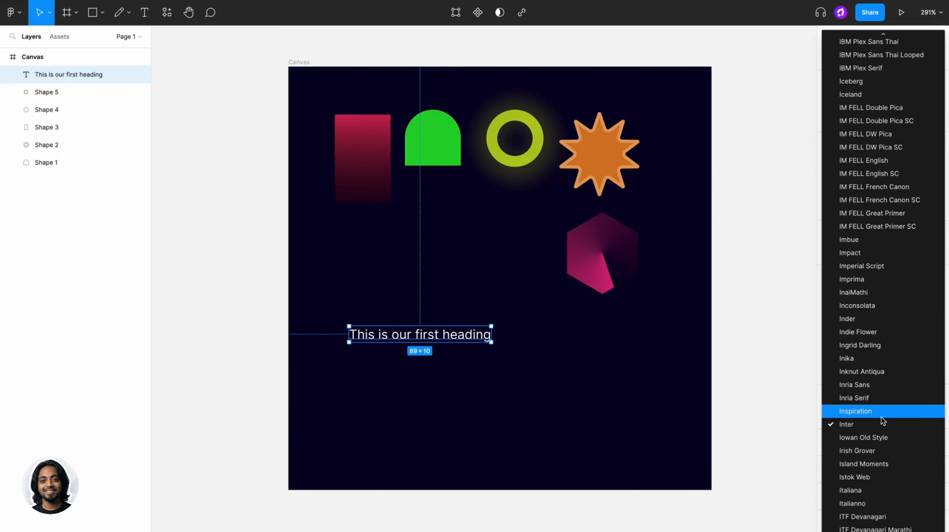
key("Escape")
left_click(871, 296)
type("Poppins")
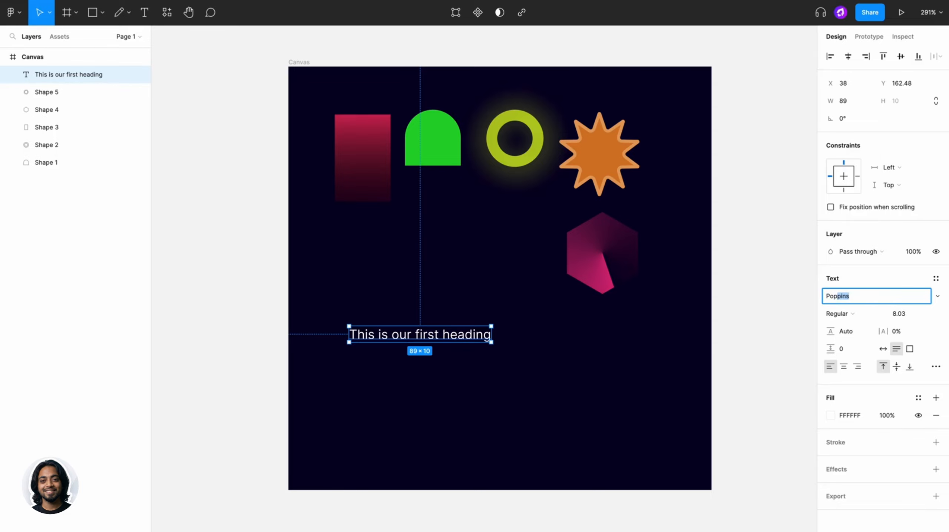
key("Return")
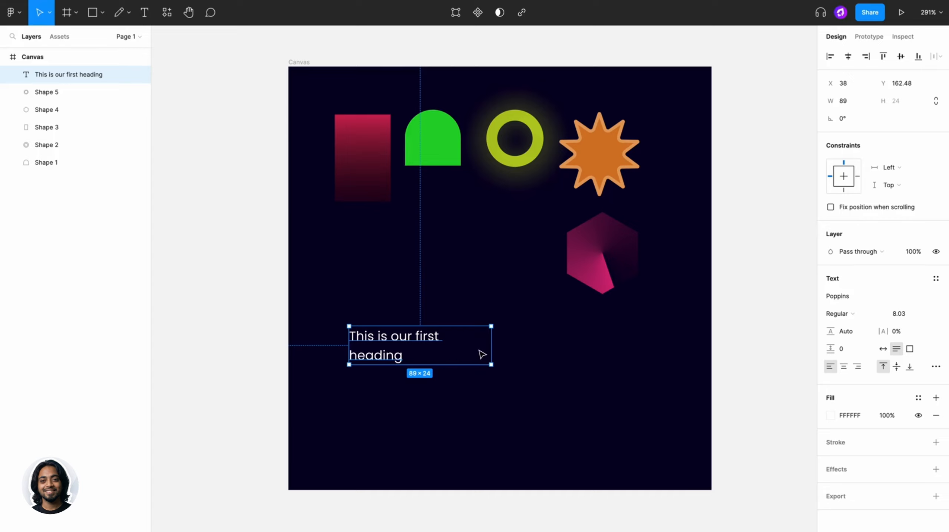
left_click(884, 351)
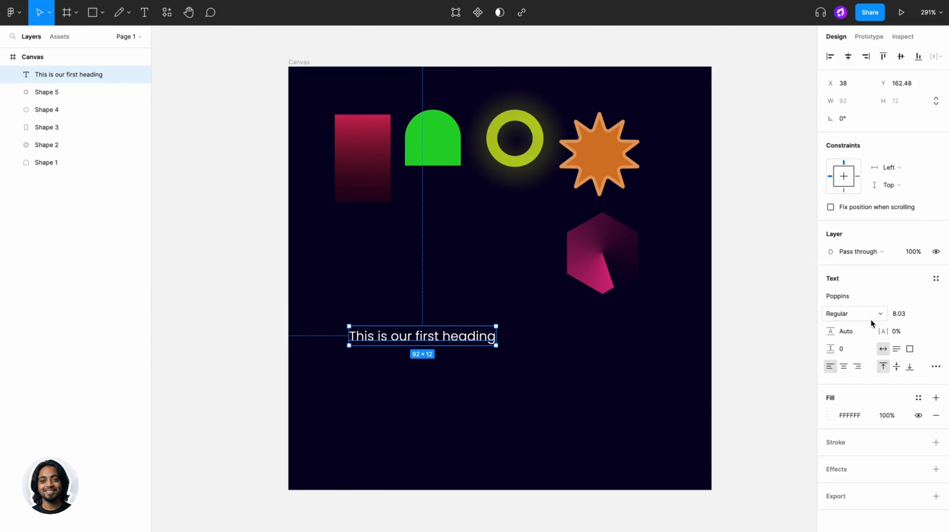
- Try the Bold weight on the heading, and settle on SemiBold
left_click(847, 314)
left_click(853, 349)
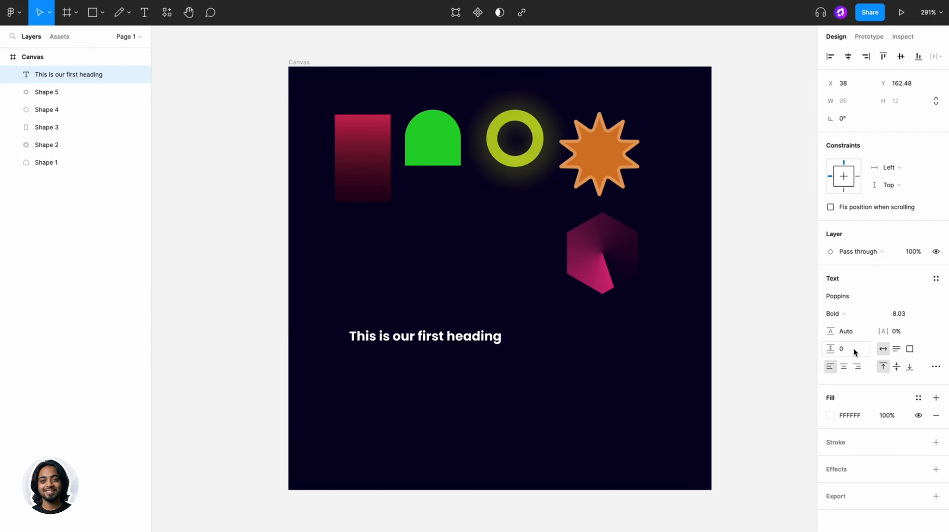
left_click(845, 313)
left_click(850, 298)
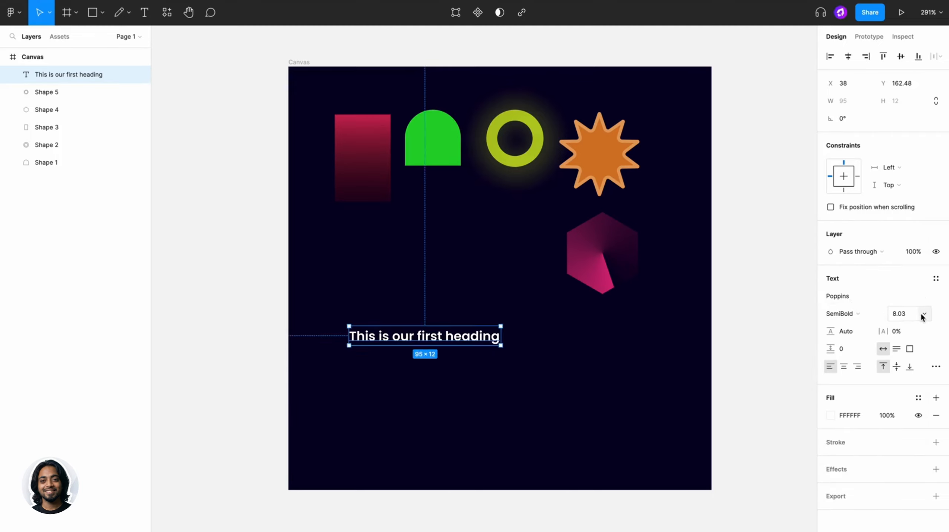
- Try a font size of 32 on the heading, and settle on 10
left_click(923, 315)
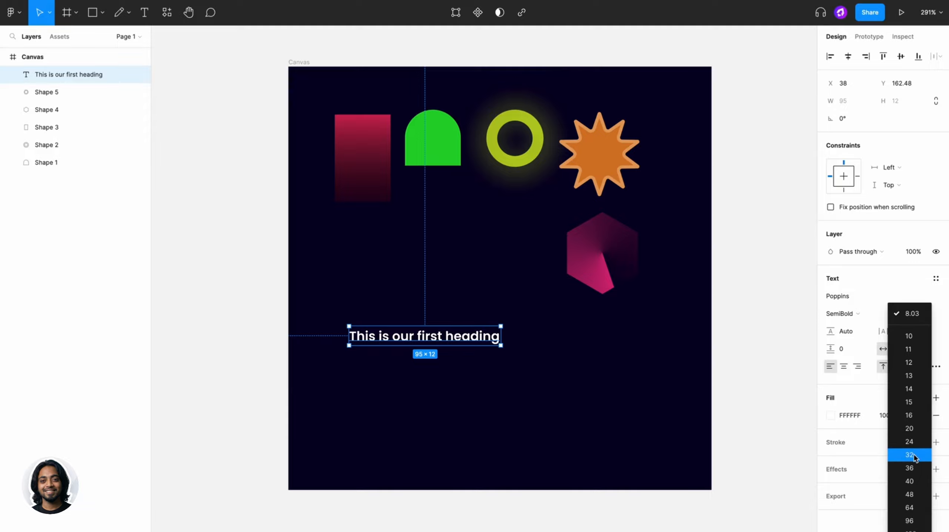
left_click(915, 455)
left_click(922, 315)
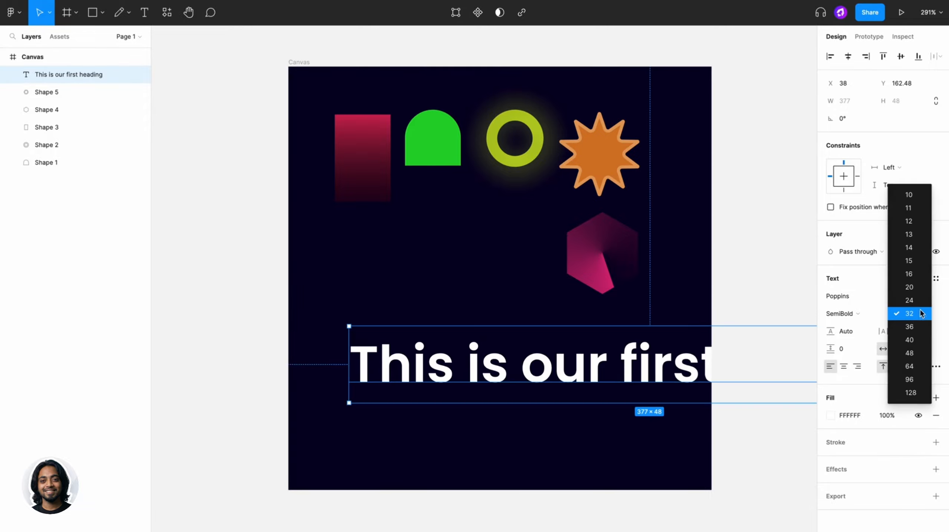
left_click(910, 283)
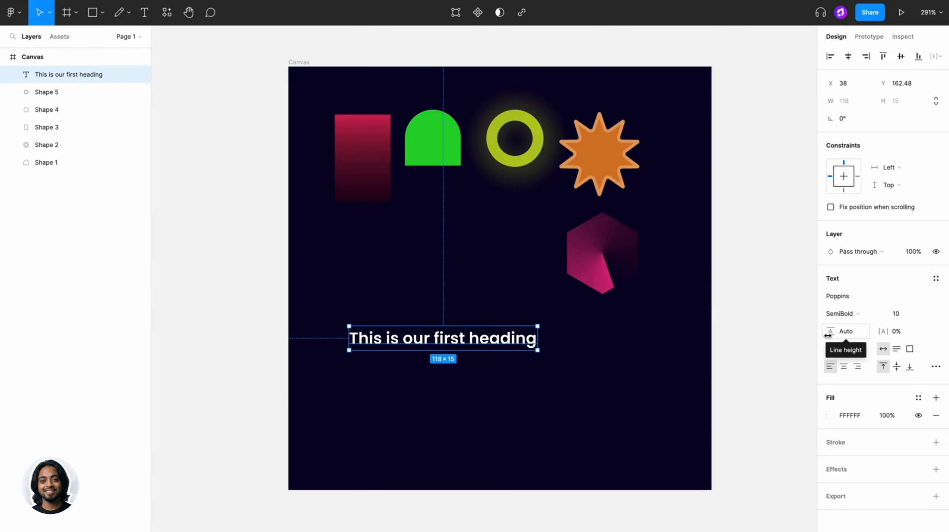
- Duplicate the heading directly below itself and open the copy's text for editing
left_click_drag(504, 340, 504, 374)
double_click(504, 375)
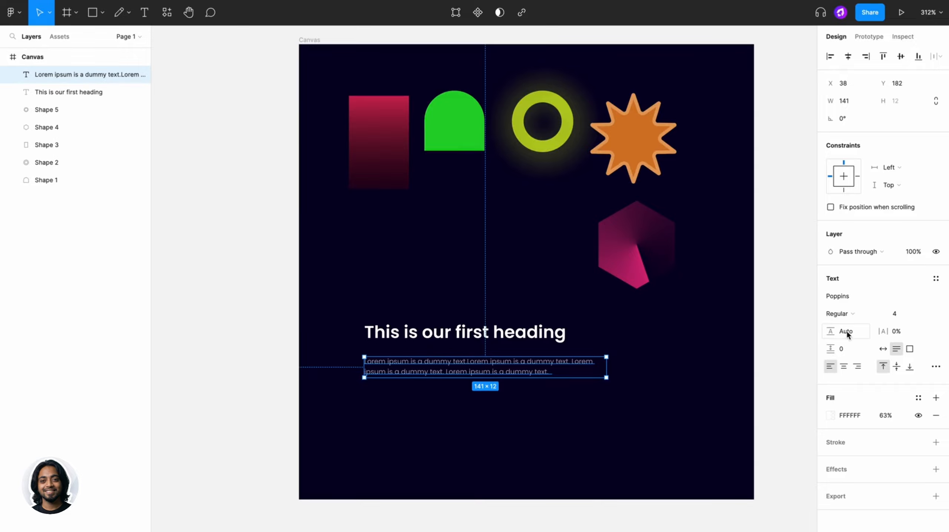
- Set the lorem ipsum paragraph's line height to 174% and lengthen it so its copied text repeats three times
mouse_move(847, 334)
left_mouse_down()
mouse_move(894, 335)
mouse_move(862, 334)
left_mouse_up()
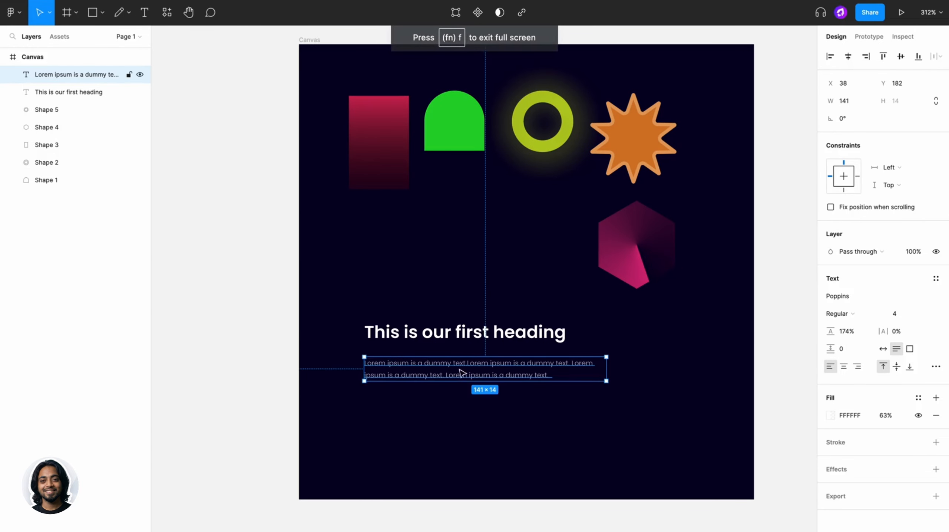
key("Return")
key("ctrl+c")
key("ctrl+v")
key("ctrl+v")
key("ctrl+v")
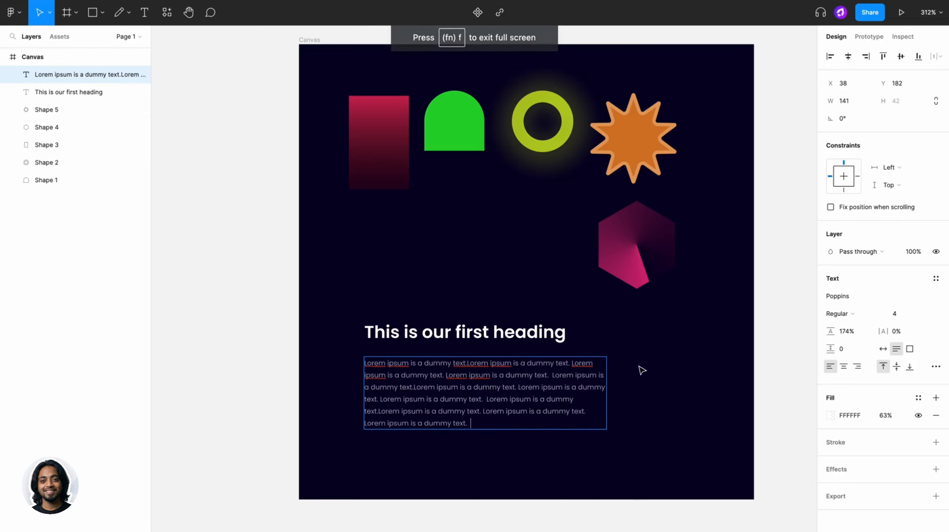
key("Escape")
- Set the paragraph's line height to 168%, try a letter spacing of 12%, and undo the spacing change
left_click_drag(831, 331, 880, 332)
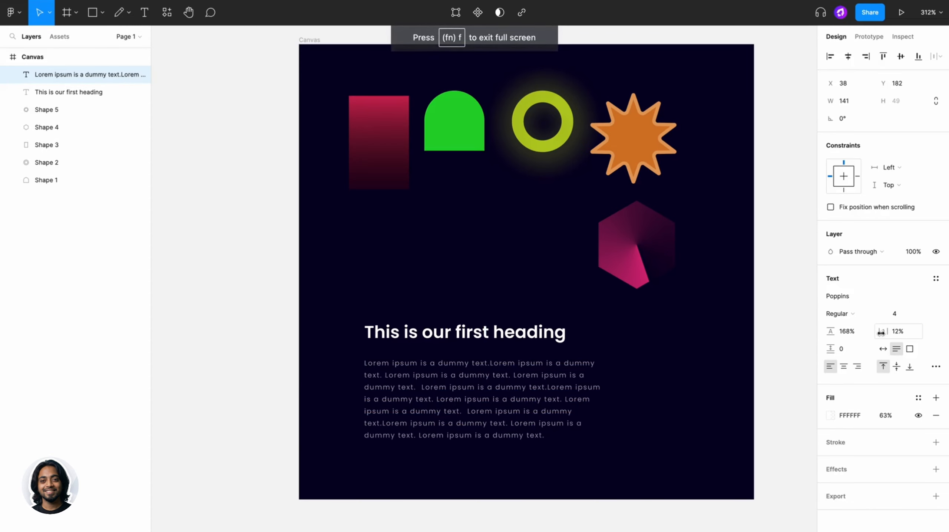
key("super+z")
left_click(771, 350)
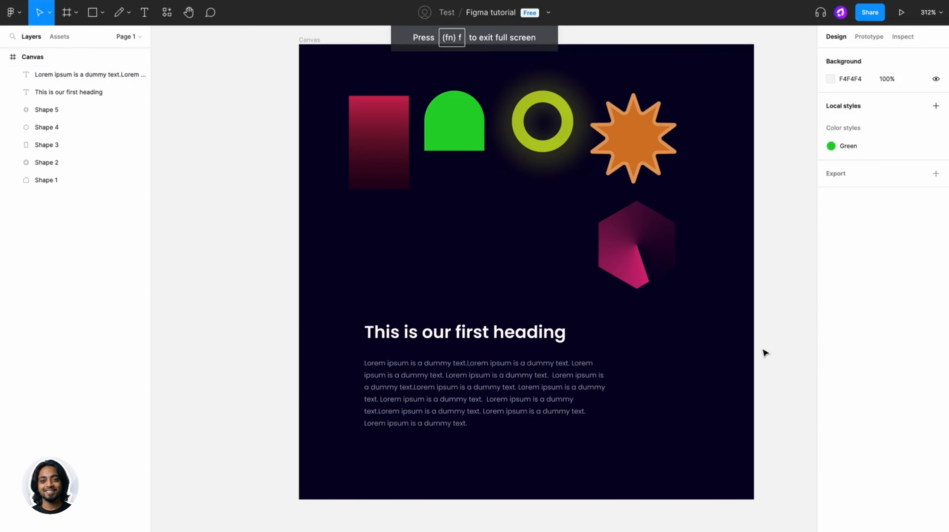
- Paste a second copy of the paragraph text after a blank line and try adjusting the paragraph spacing
scroll(745, 359, "up", 2)
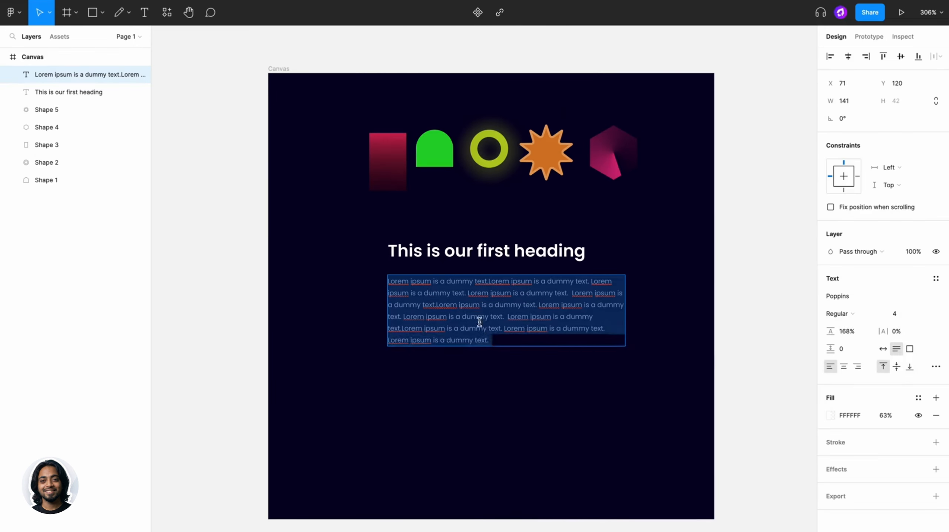
left_click(502, 337)
key("Return")
key("Return")
key("ctrl+v")
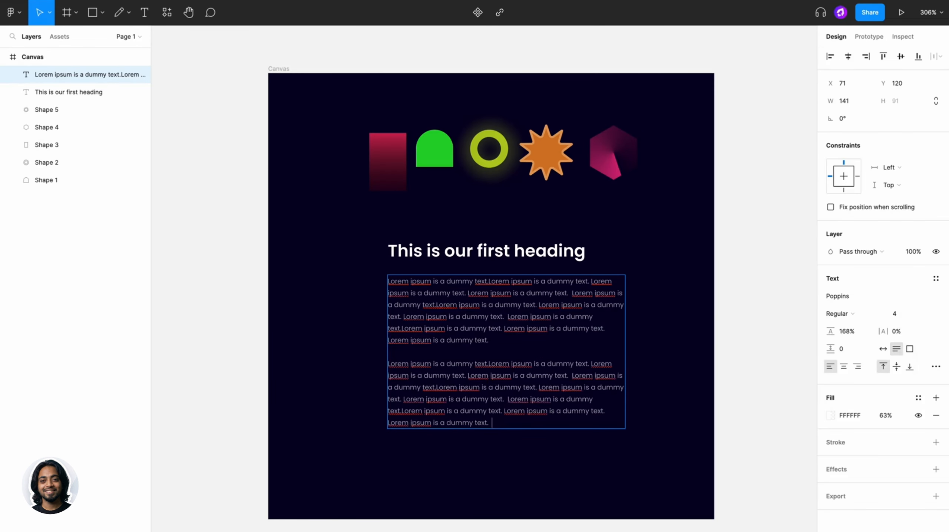
key("Escape")
mouse_move(826, 348)
left_mouse_down()
mouse_move(841, 348)
mouse_move(824, 349)
left_mouse_up()
- Delete the second lorem ipsum paragraph and the empty line left under the first one
left_click(666, 370)
left_click(591, 374)
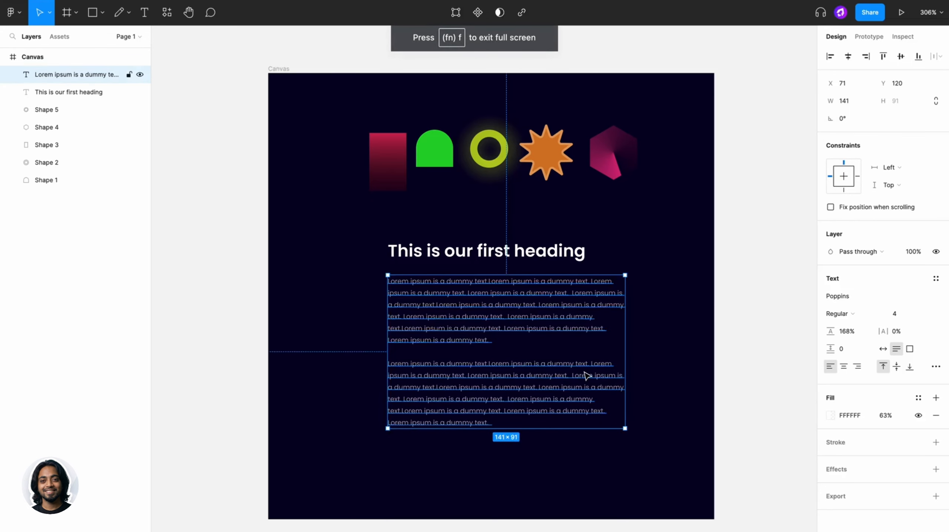
double_click(584, 373)
left_click_drag(545, 422, 380, 352)
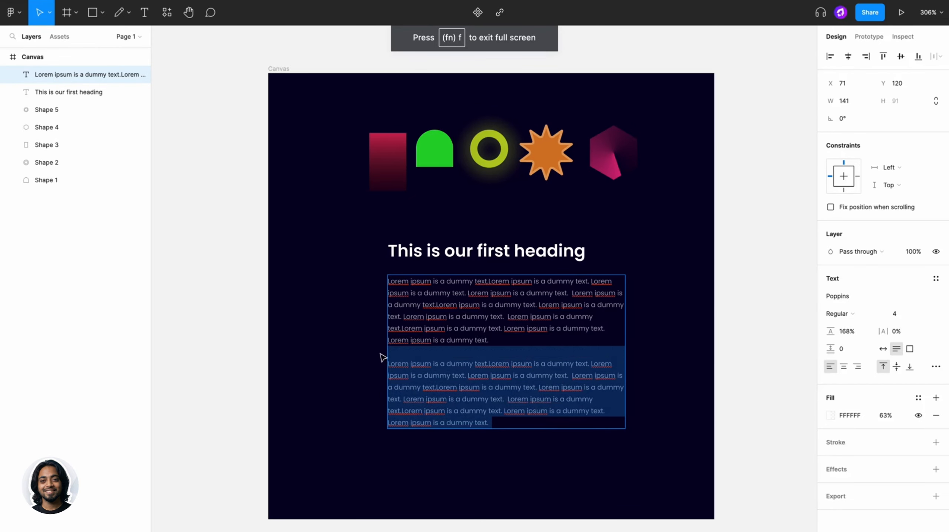
key("BackSpace")
key("Escape")
double_click(435, 348)
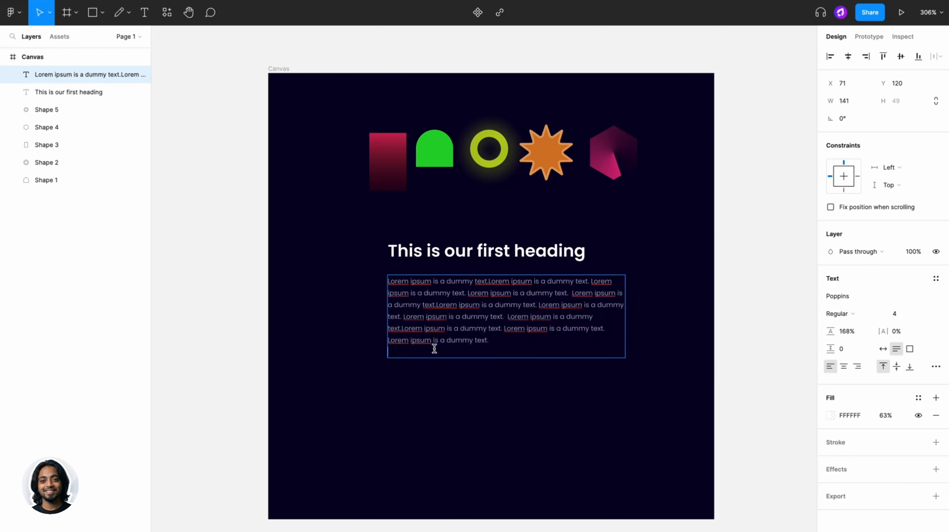
key("BackSpace")
key("Escape")
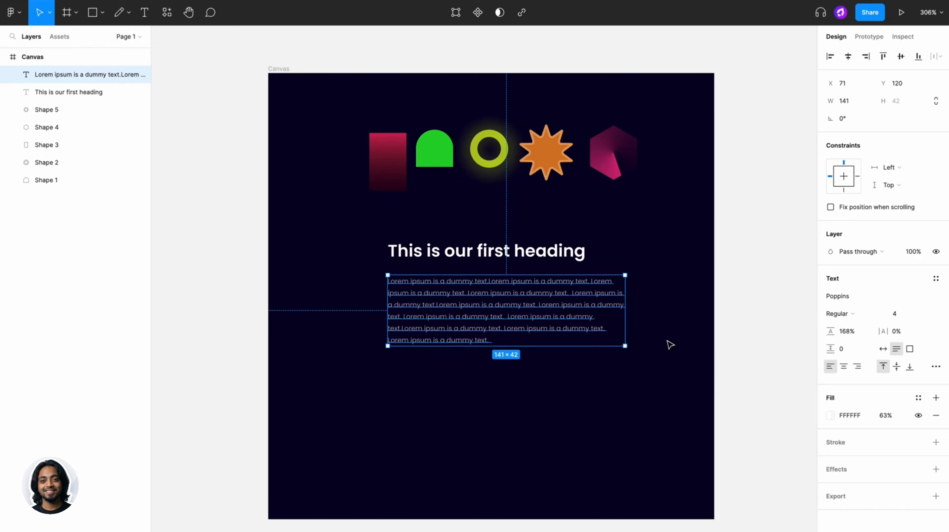
- Try centred alignment and auto-width resizing on the paragraph, restoring left alignment and undoing the resizing change
left_click(844, 366)
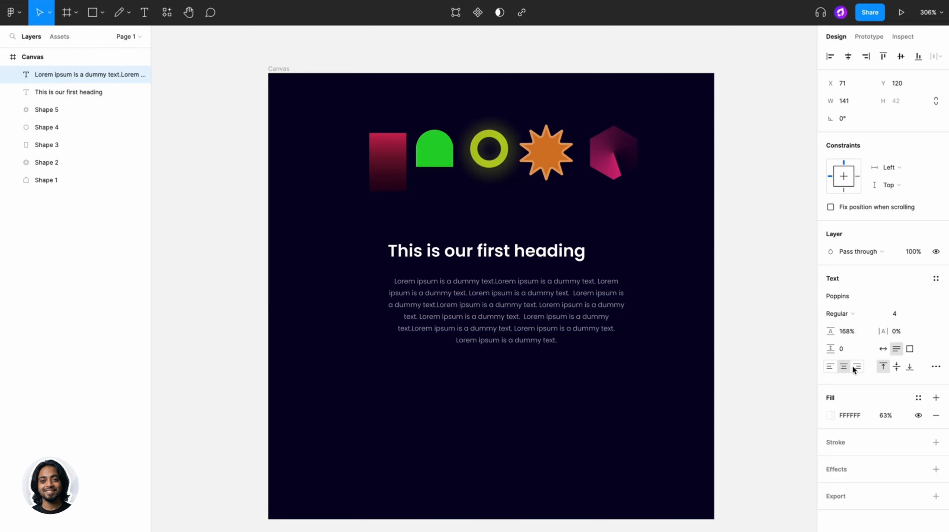
left_click(832, 368)
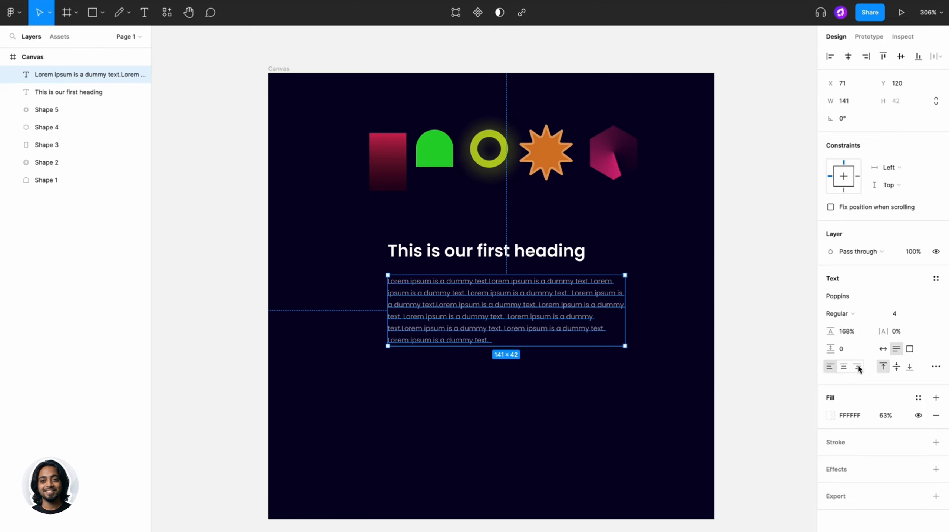
left_click(883, 350)
key("ctrl+z")
- Make the paragraph's text box fixed size, widen it to about 167, and set its resizing to auto height
left_click(910, 349)
left_click_drag(626, 312, 669, 311)
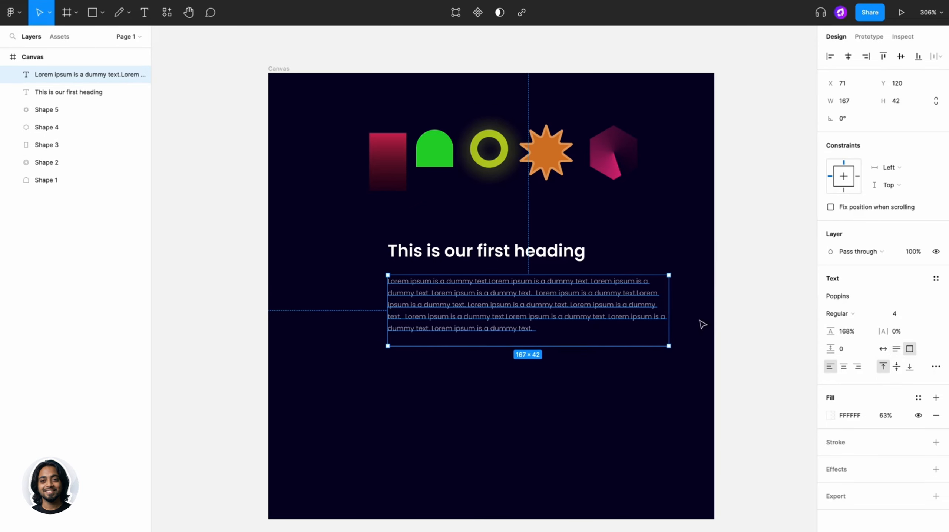
left_click(897, 348)
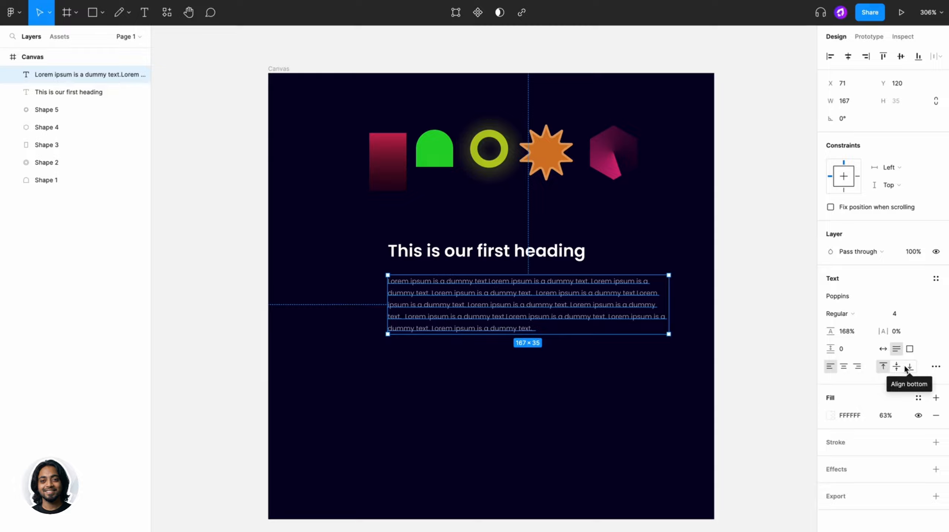
- Open the paragraph's type settings, try the strikethrough decoration, restore no decoration, and try adjusting the paragraph indent
left_click(935, 366)
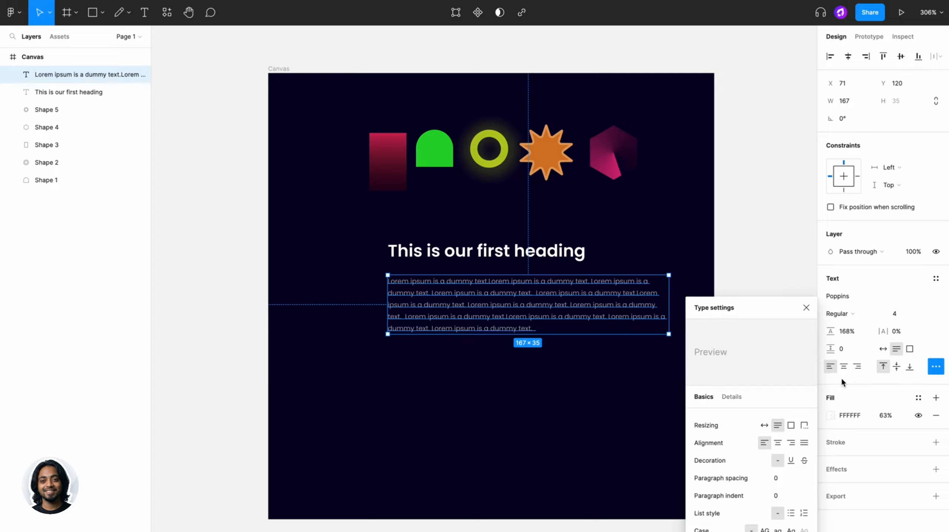
left_click(805, 443)
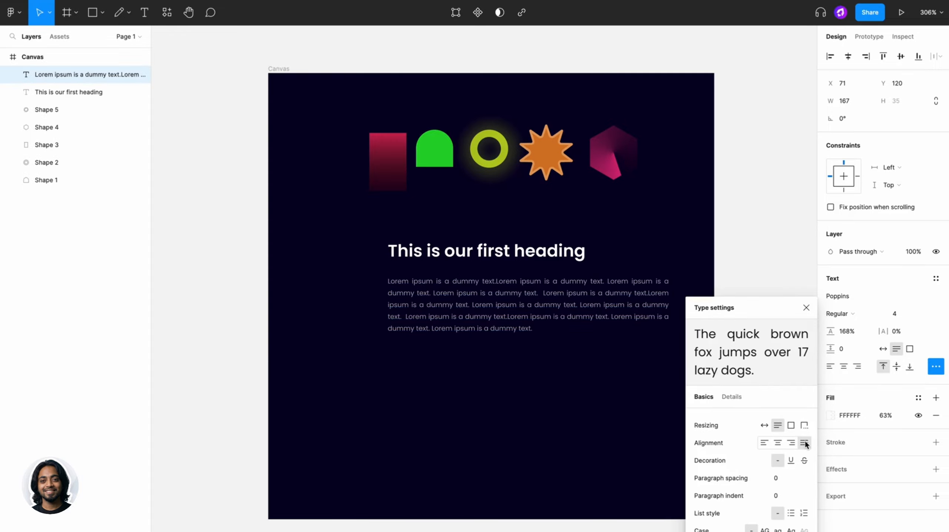
left_click(791, 460)
left_click(804, 461)
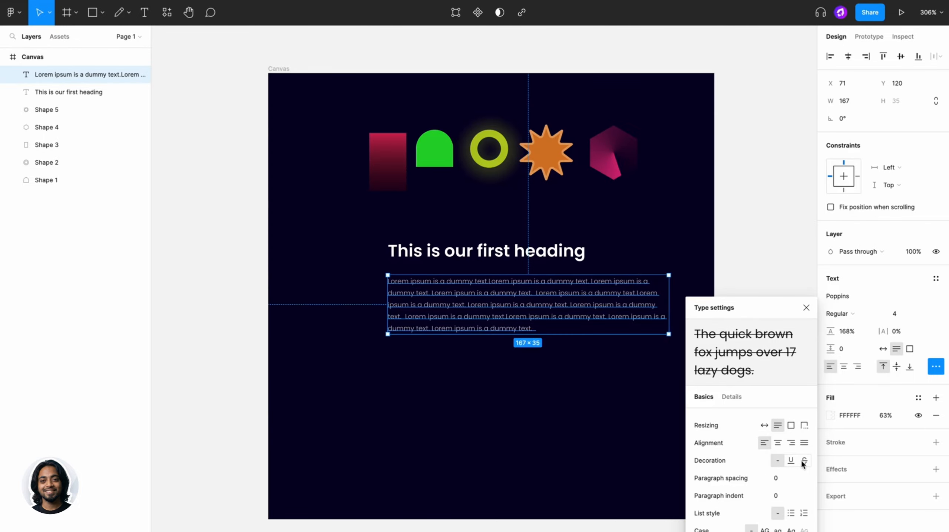
left_click(805, 462)
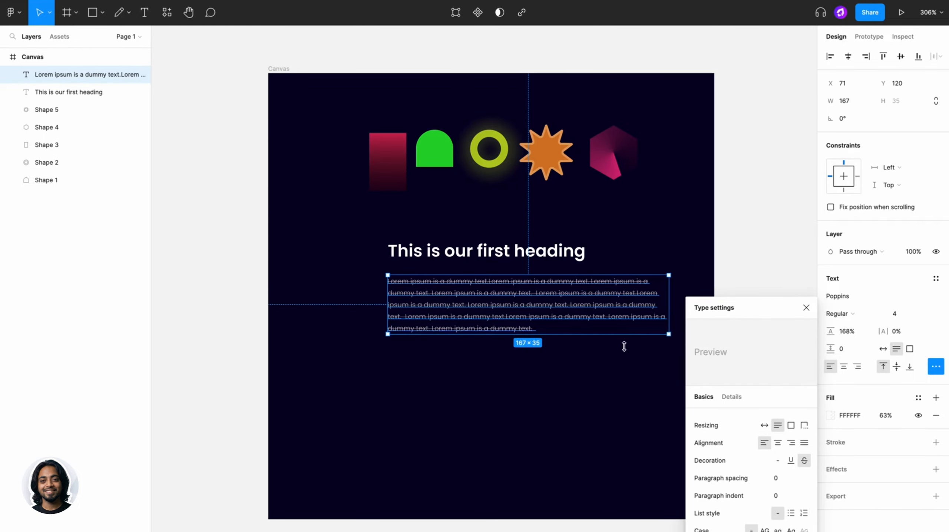
left_click(778, 461)
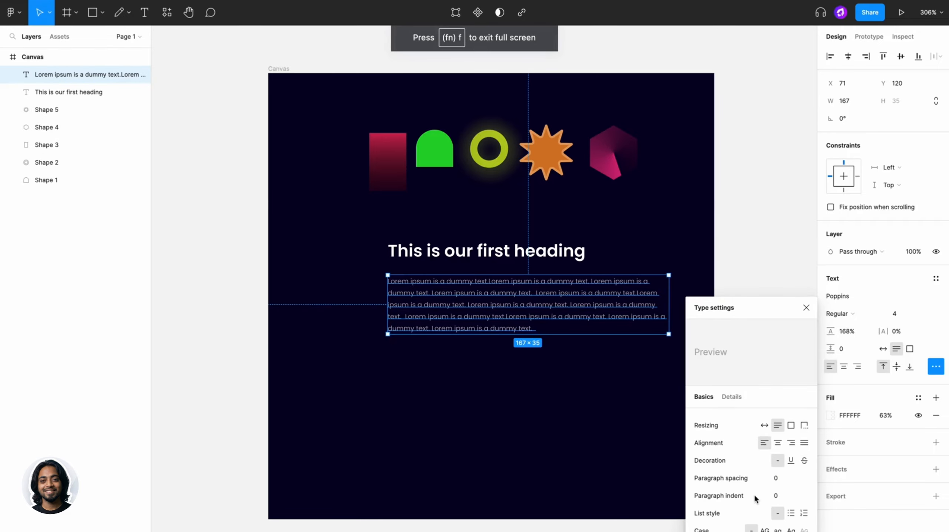
mouse_move(771, 495)
left_mouse_down()
mouse_move(796, 492)
mouse_move(785, 492)
left_mouse_up()
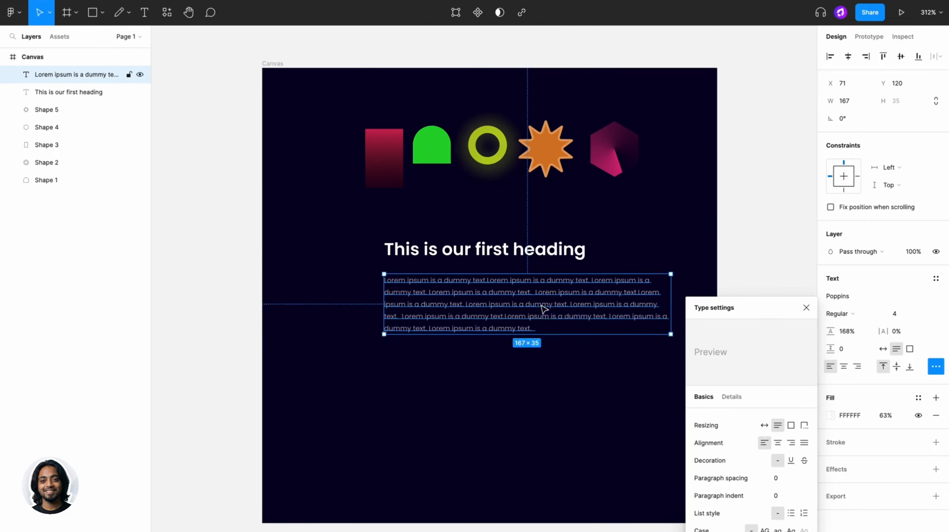
- Duplicate the lorem ipsum paragraph below the original and trim the copy to one line reading "Lorem ipsum is a dummy text.Lorem ipsum is a dummy text"
left_click_drag(543, 306, 556, 388)
double_click(555, 389)
left_click_drag(534, 406, 364, 354)
key("BackSpace")
- Repeat the copy's single line twice on new lines, making three identical lines in the lower text box
key("ctrl+c")
key("Right")
key("Return")
key("ctrl+v")
key("Return")
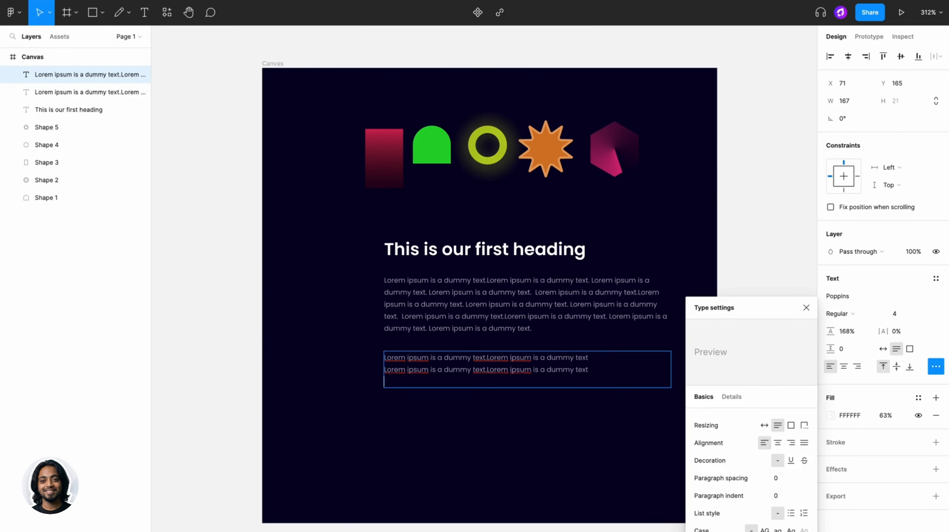
key("ctrl+v")
key("Escape")
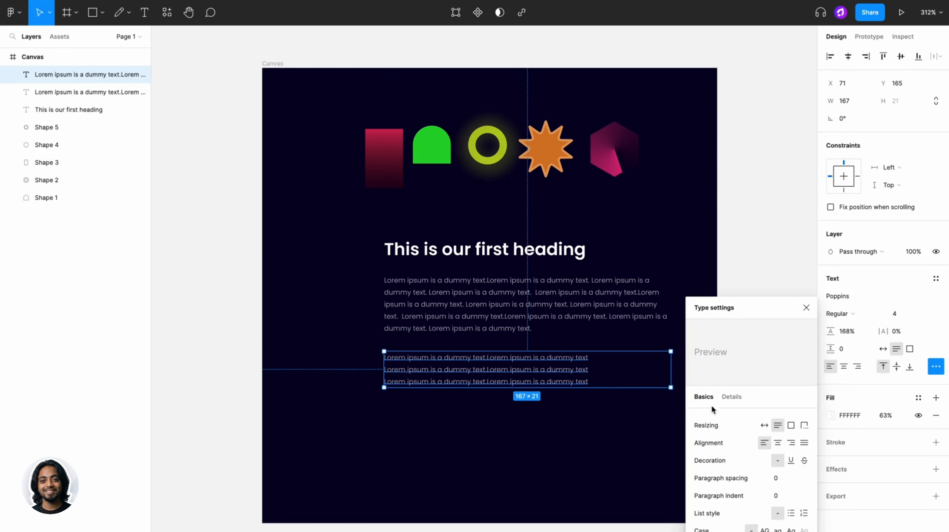
- Format the three lines as a numbered list after trying bullets, and try adjusting the list spacing
left_click(791, 513)
left_click(803, 513)
left_click(804, 513)
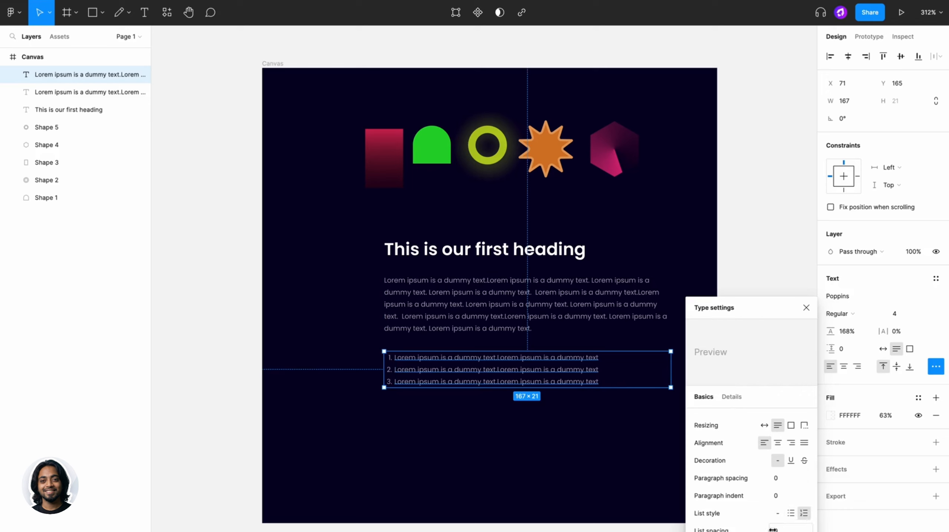
mouse_move(771, 529)
left_mouse_down()
mouse_move(791, 529)
mouse_move(764, 529)
left_mouse_up()
key("ctrl+super+f")
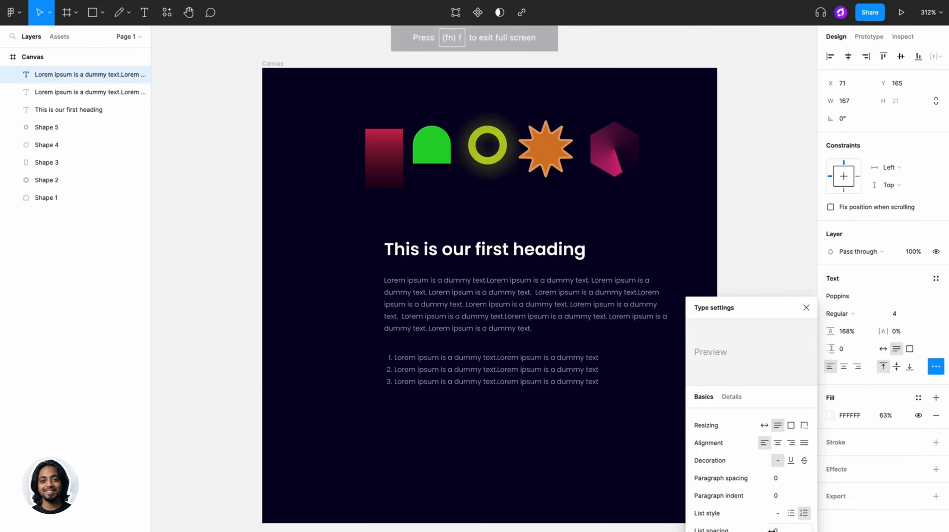
- Try upper, lower and title case on the heading, restore the as-typed case, and close the type settings
left_click(550, 255)
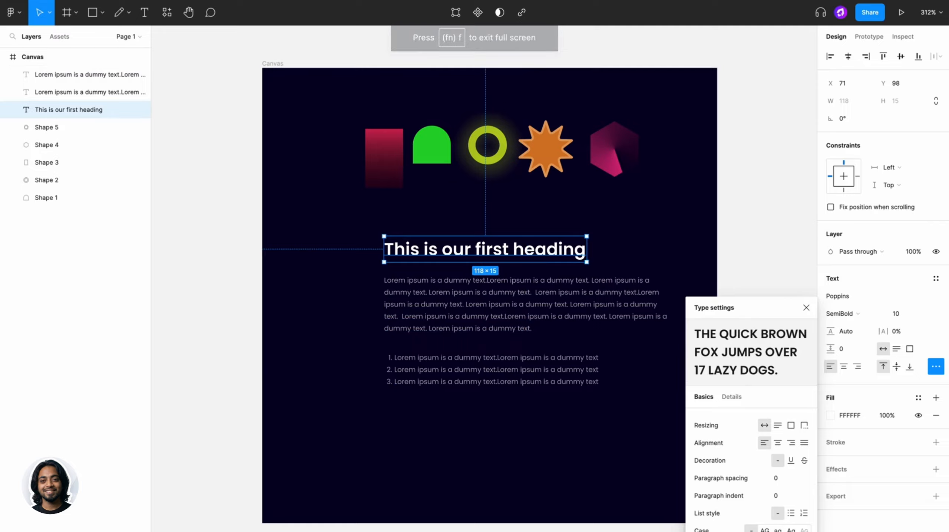
left_click(765, 530)
left_click(779, 529)
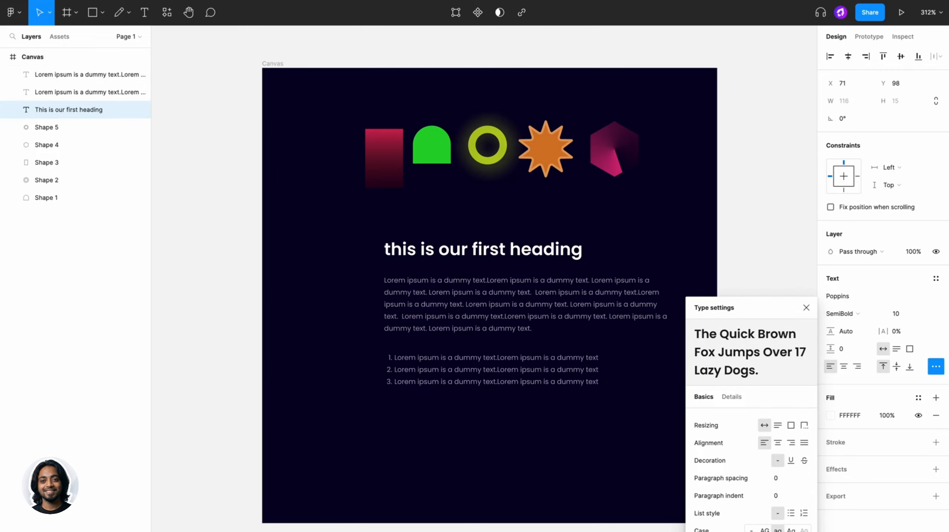
left_click(791, 529)
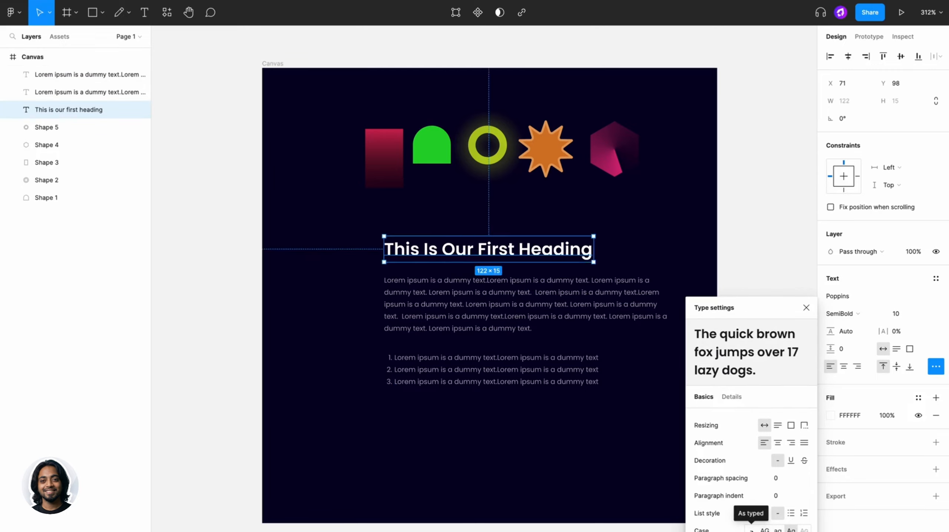
left_click(751, 529)
left_click(806, 307)
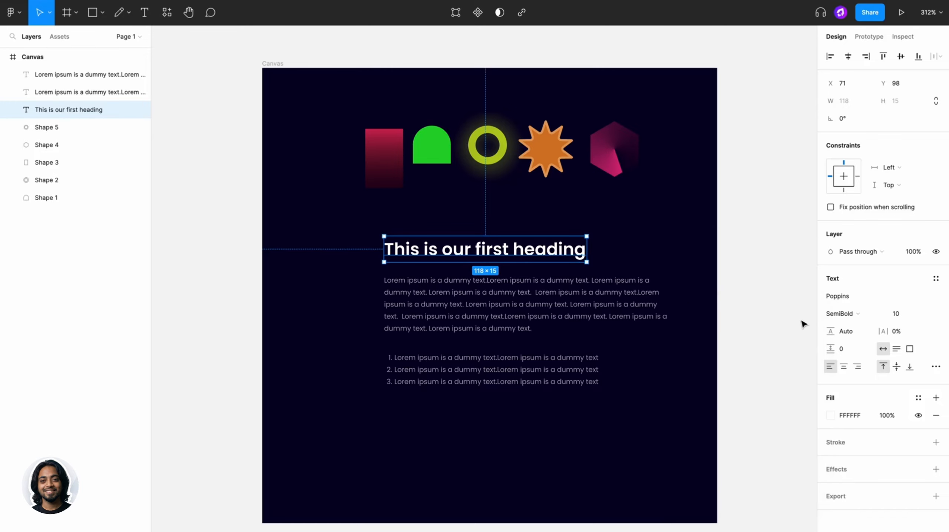
- Try a linear gradient fill on the heading and switch it back to a solid fill
left_click(831, 414)
left_click(726, 307)
left_click(728, 316)
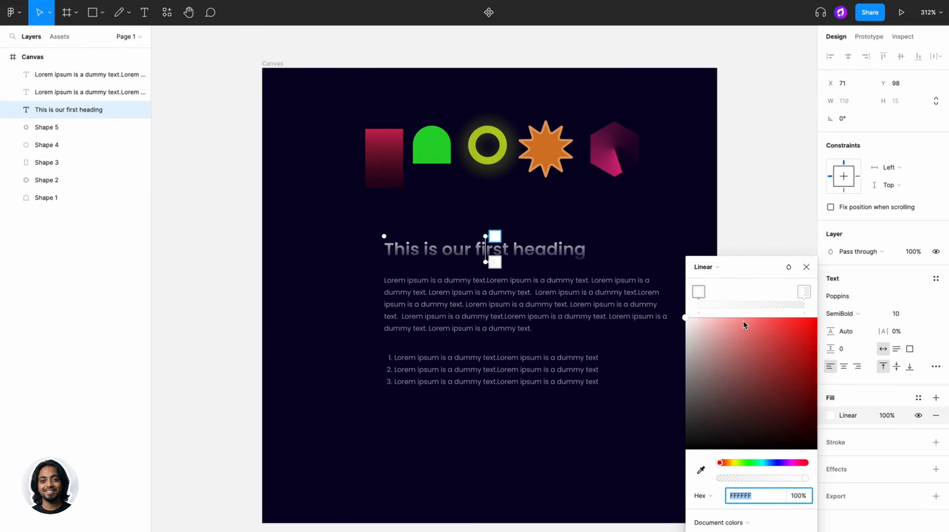
left_click(705, 266)
left_click(703, 255)
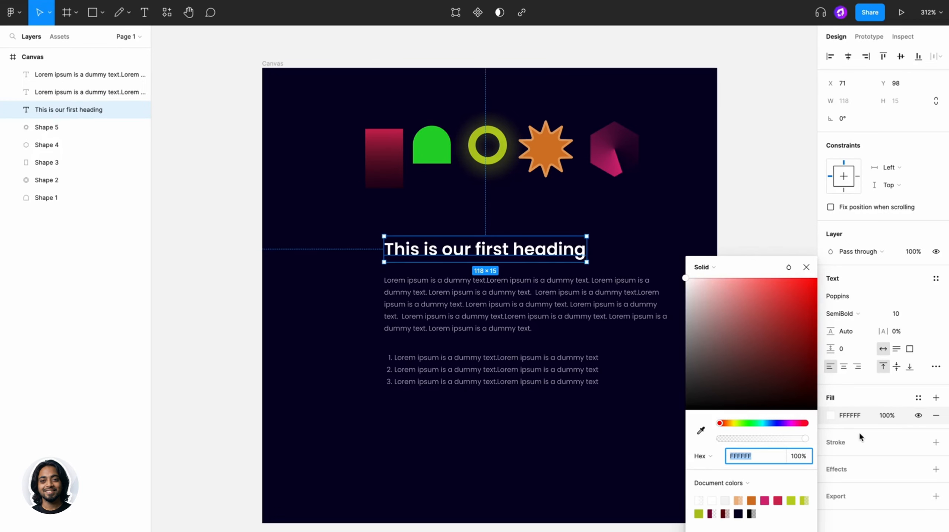
- Try an outside stroke in BBD325 at 28% opacity on the heading, and remove the stroke again
left_click(936, 442)
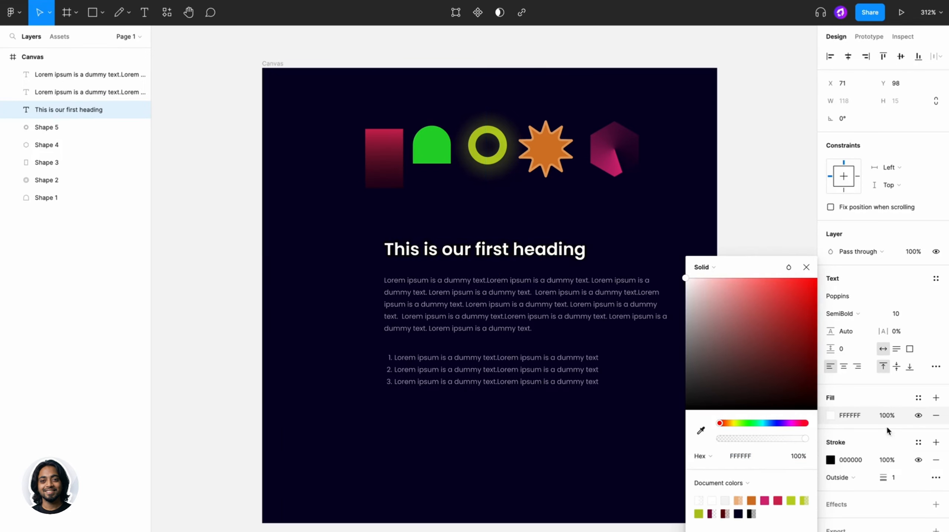
left_click(830, 460)
type("BBD325")
key("Return")
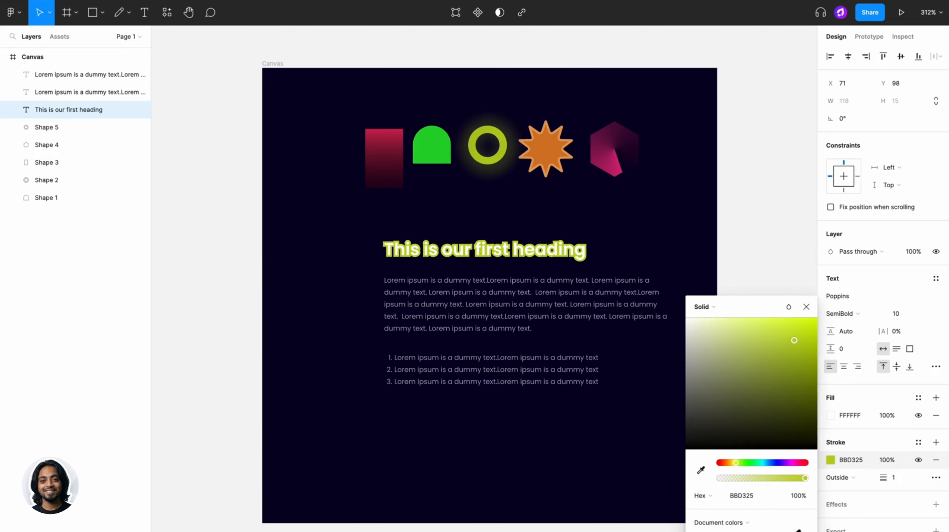
left_click_drag(766, 479, 745, 478)
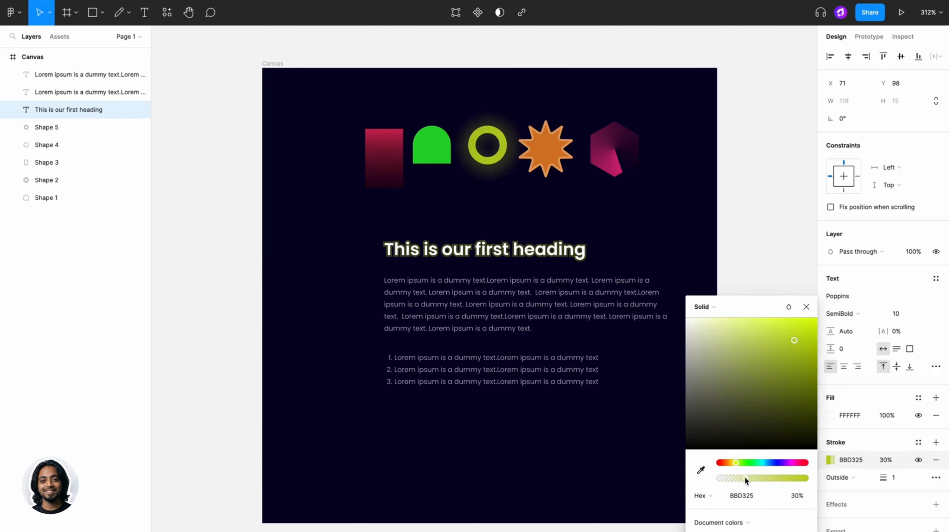
left_click(936, 462)
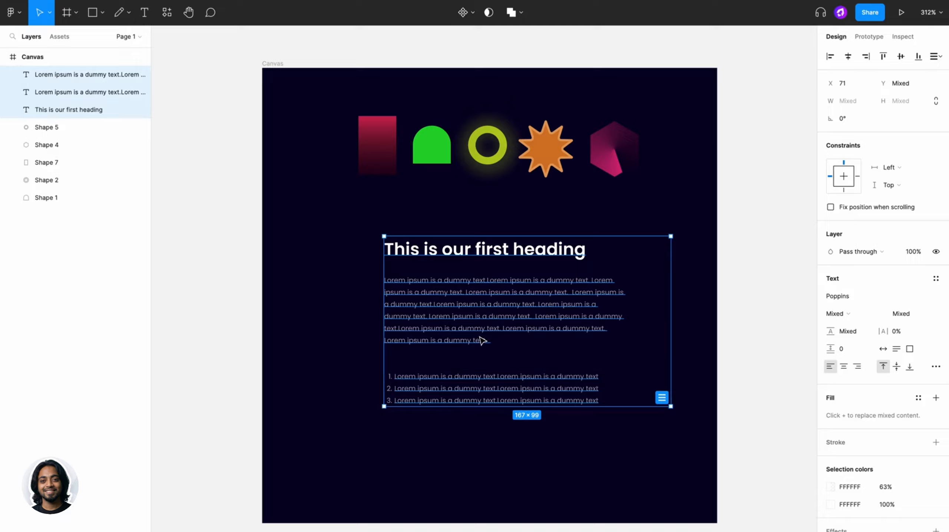
- Create a text style named "Heading 1" from the heading's formatting
left_click(515, 257)
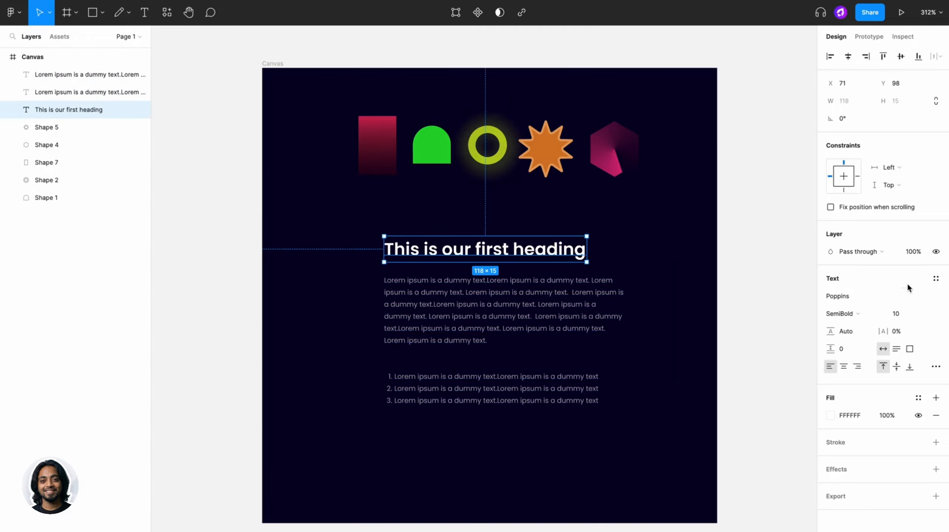
left_click(936, 279)
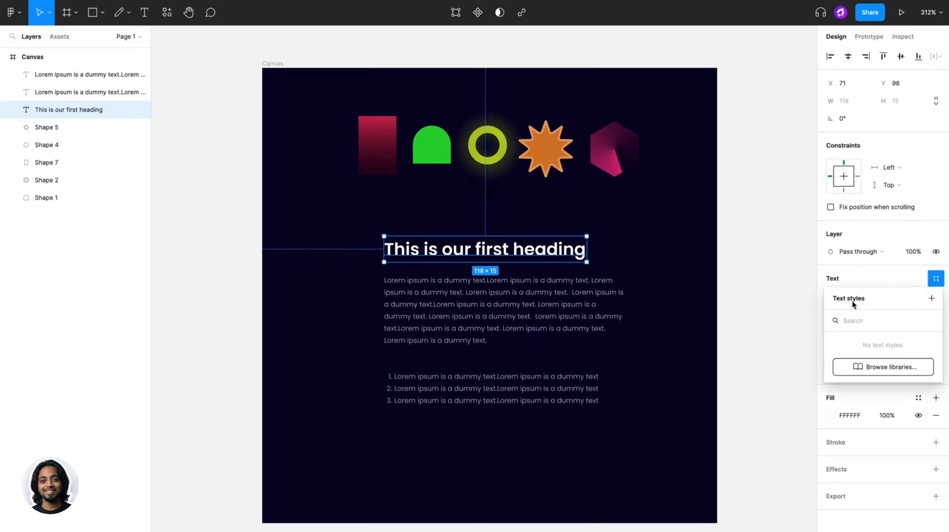
left_click(932, 297)
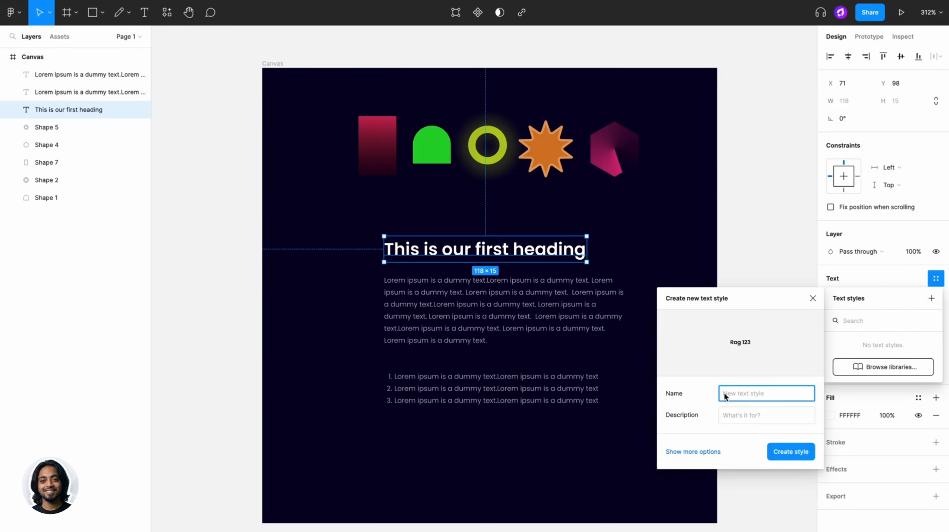
type("Heading 1")
left_click(793, 448)
- Create a text style named "Paragraph text" from the formatting of the lorem ipsum paragraph
left_click(507, 301)
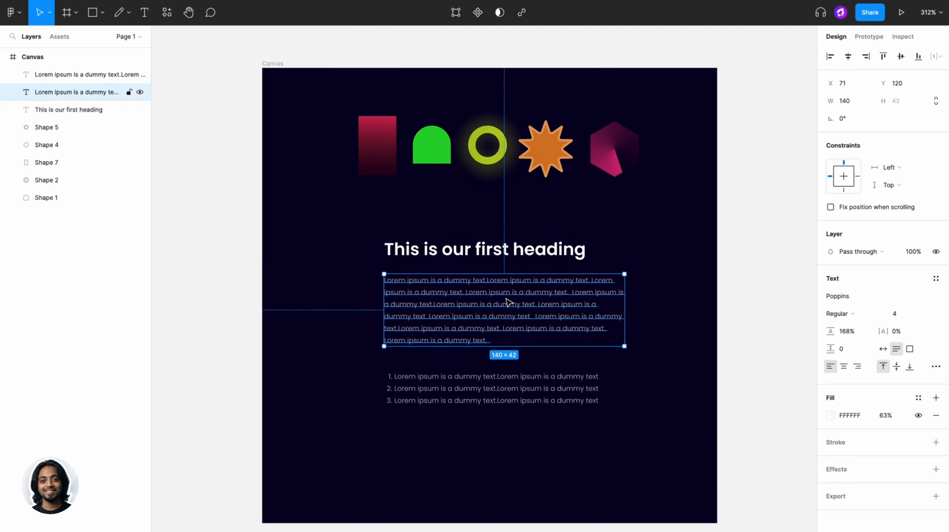
left_click(936, 278)
left_click(931, 298)
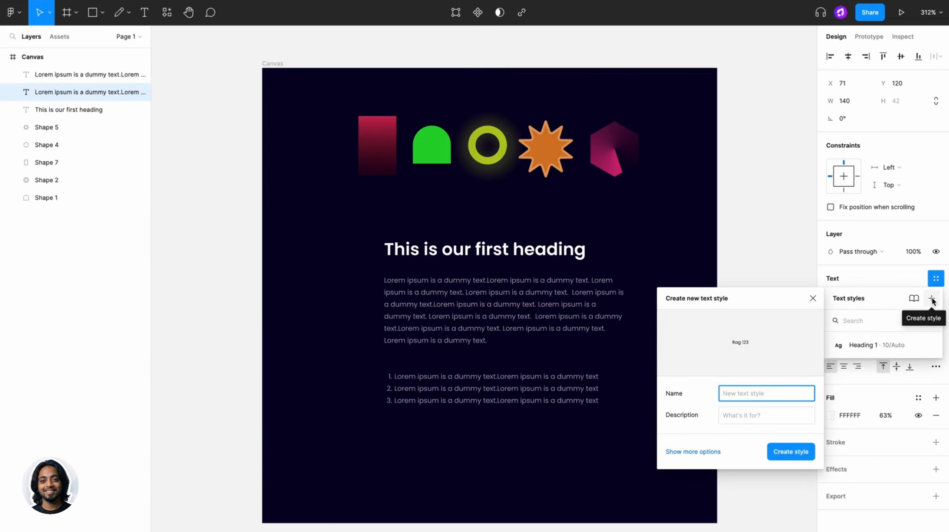
type("Paragraph text")
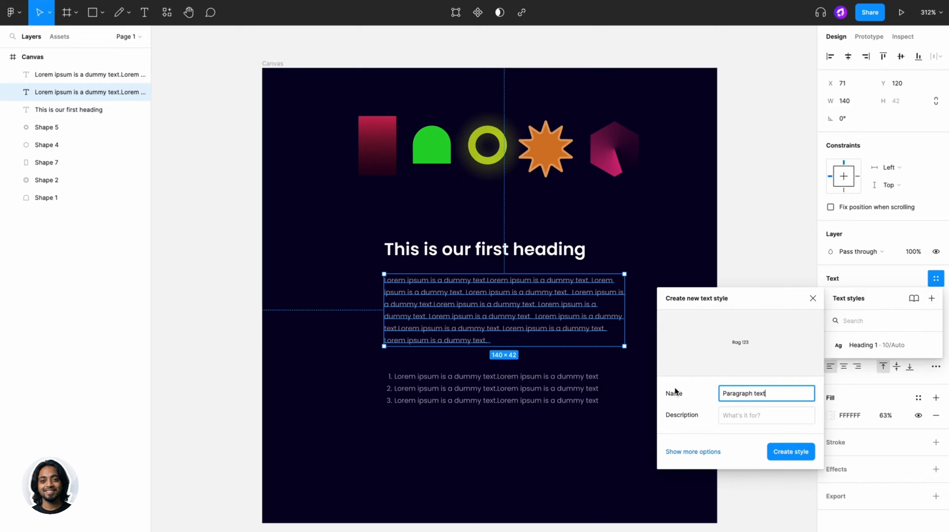
left_click(711, 450)
left_click(680, 509)
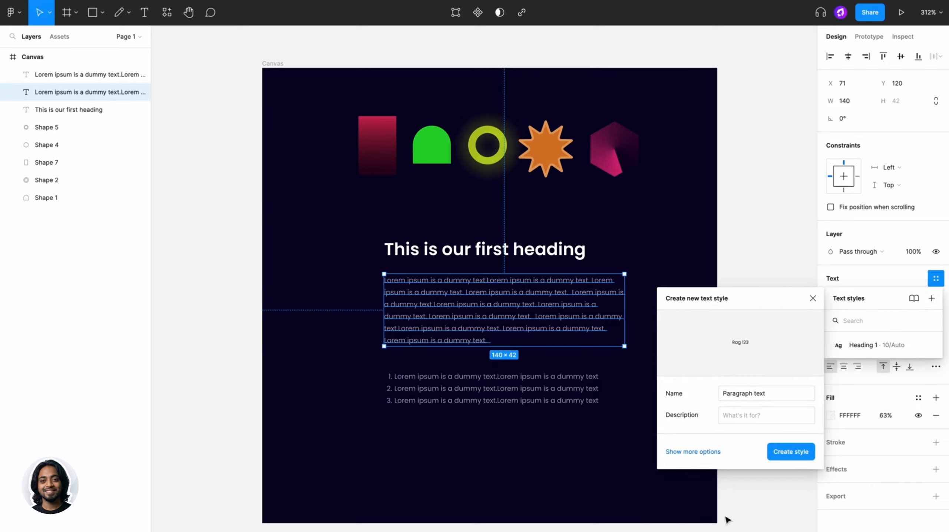
left_click(779, 452)
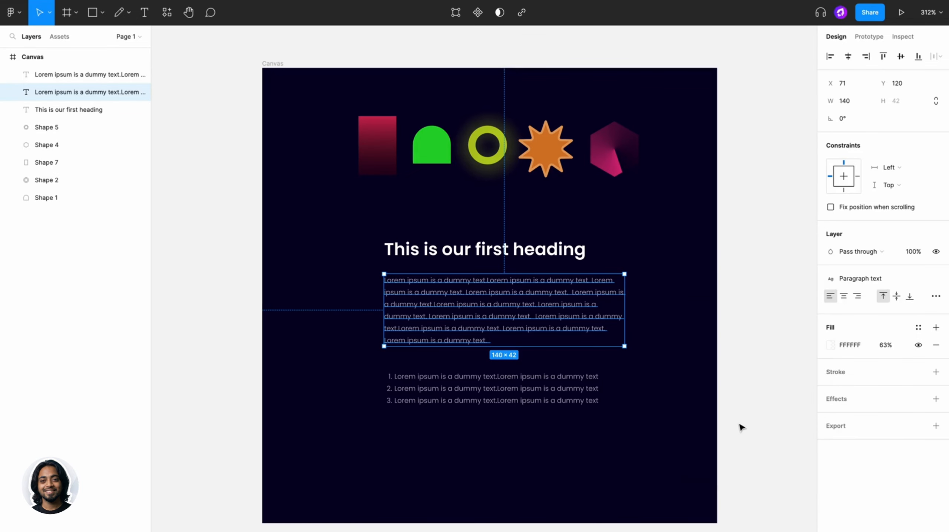
- Edit the Heading 1 local text style, setting its font size to 11
left_click(741, 427)
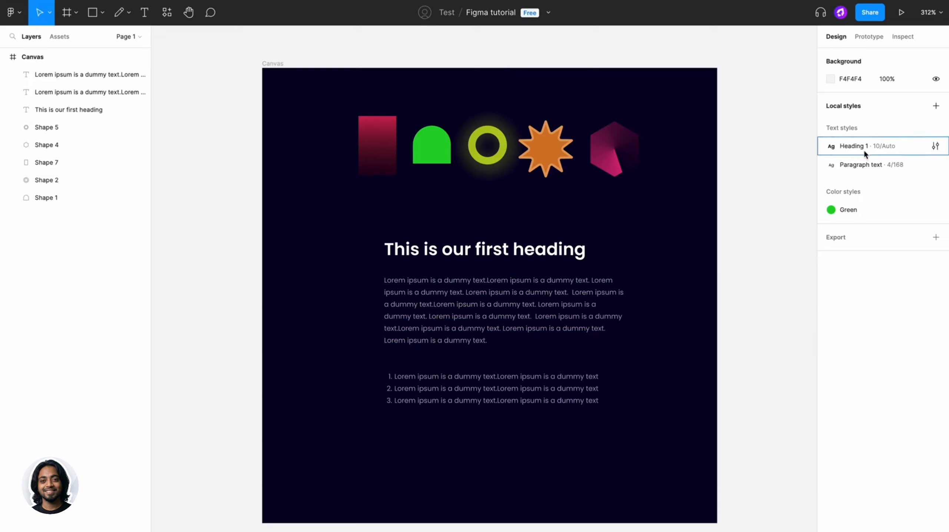
left_click(935, 146)
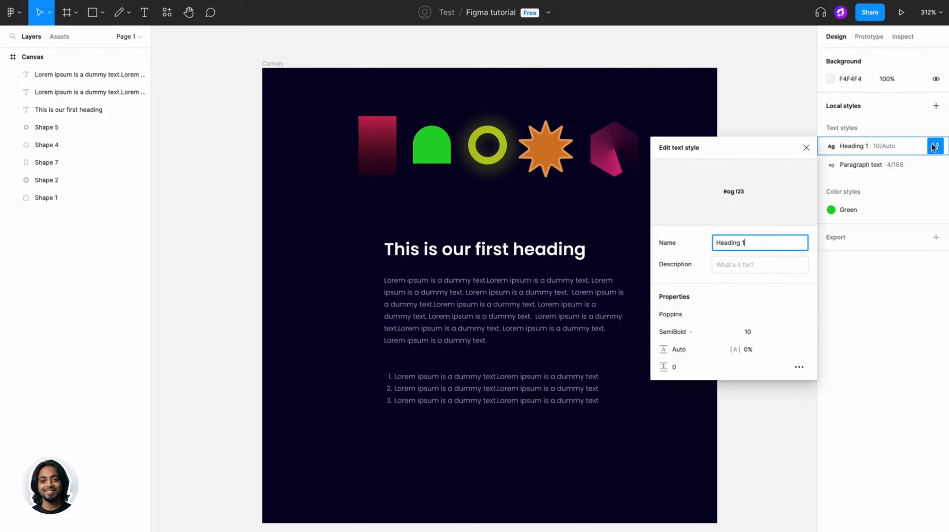
mouse_move(740, 331)
left_mouse_down()
mouse_move(766, 331)
mouse_move(740, 331)
left_mouse_up()
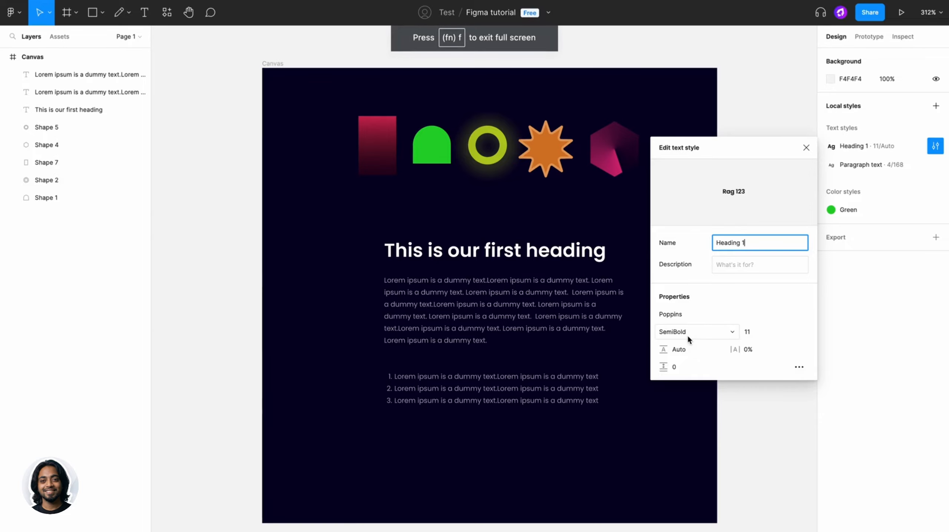
left_click(726, 406)
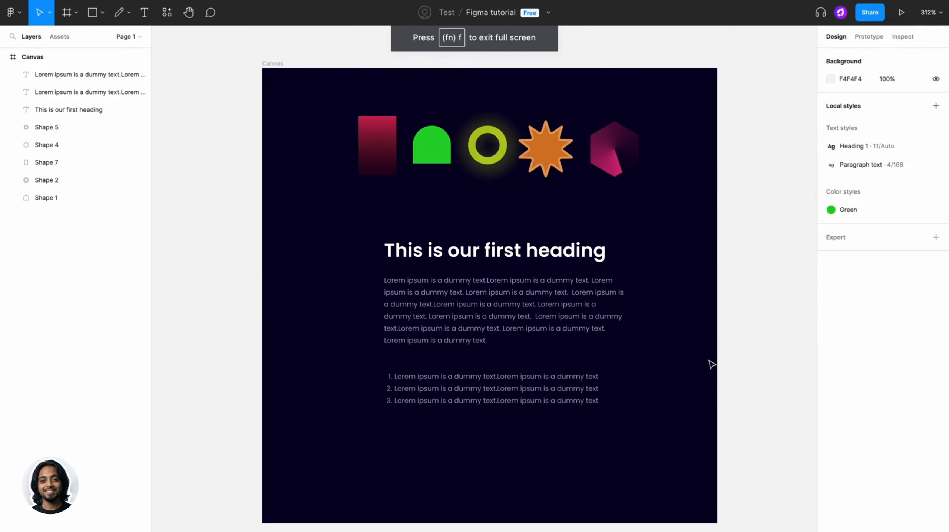
- Detach the Heading 1 style from the heading, try the Bold weight, and set it back to SemiBold
left_click(69, 110)
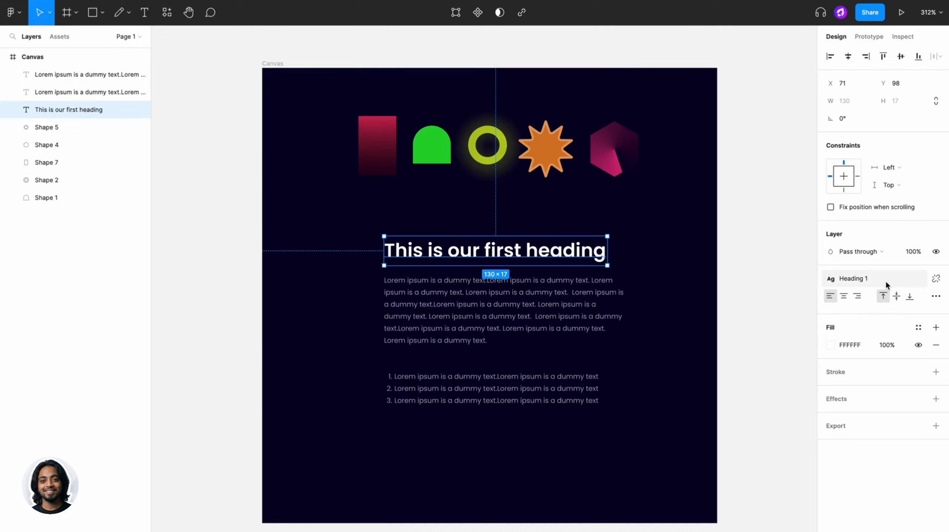
left_click(936, 279)
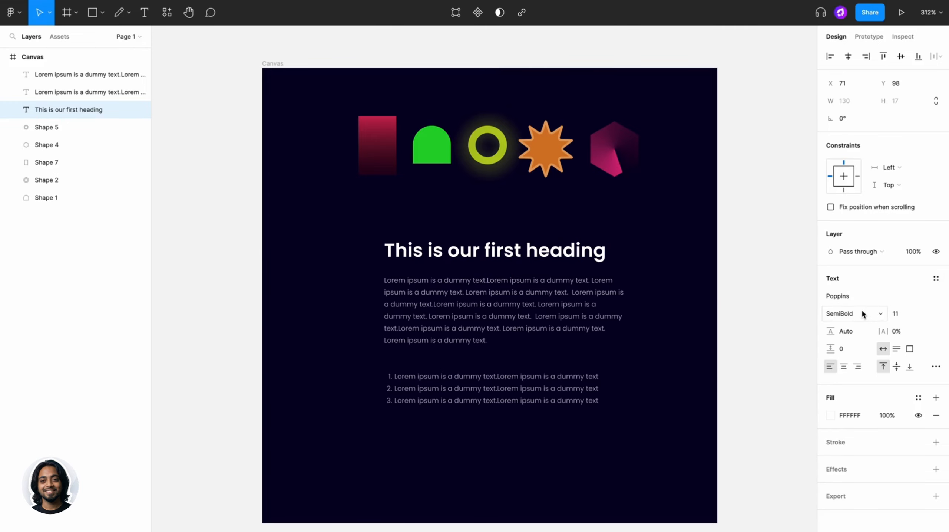
left_click(880, 315)
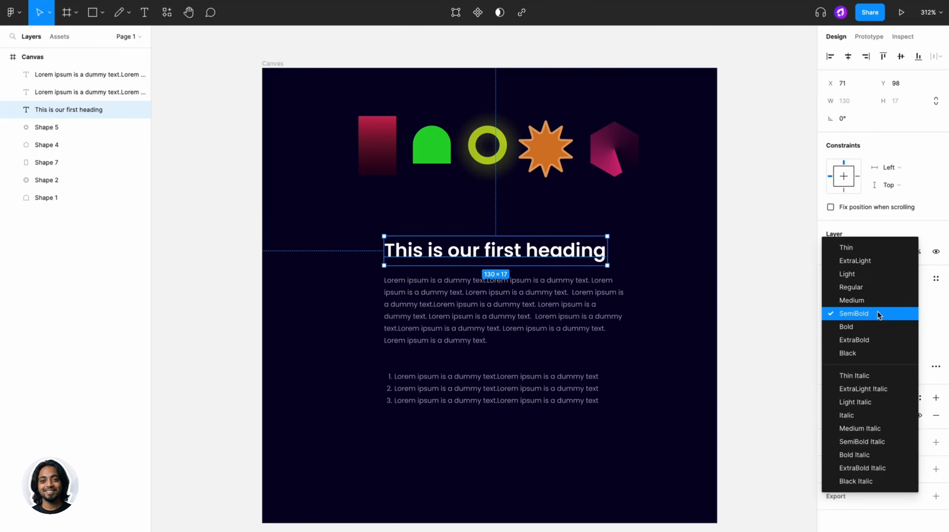
left_click(868, 328)
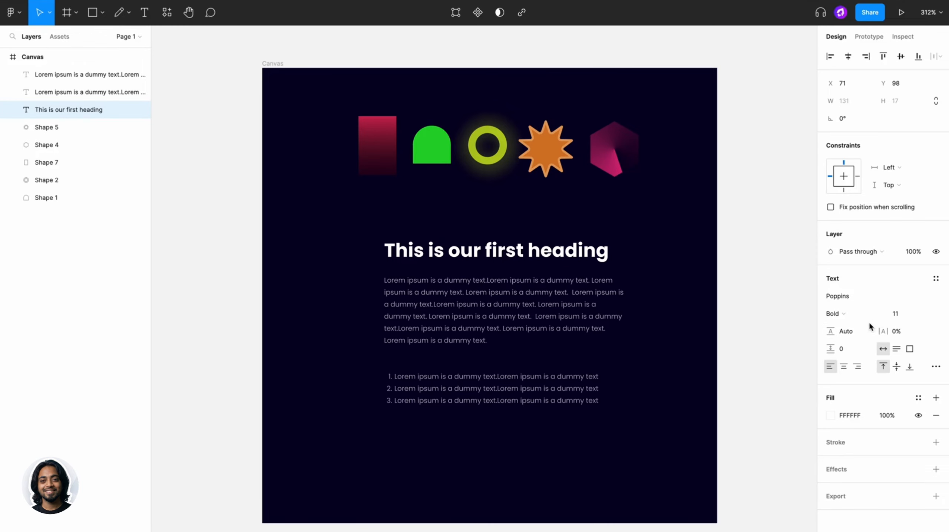
left_click(869, 316)
left_click(864, 300)
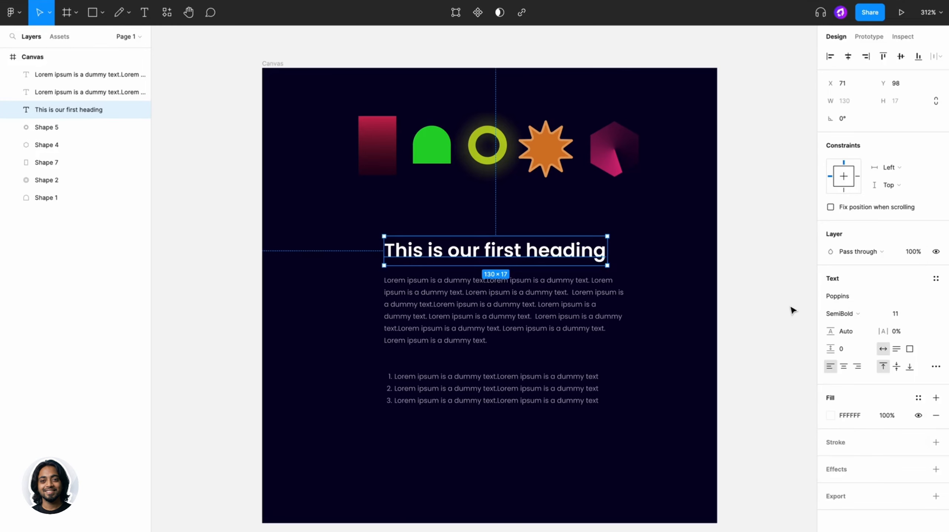